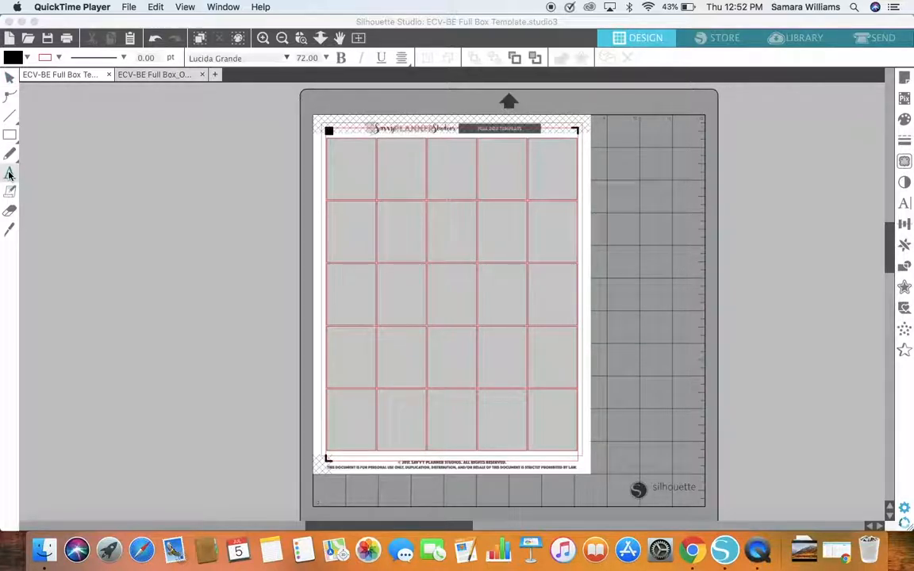
left_click(10, 175)
left_click(9, 174)
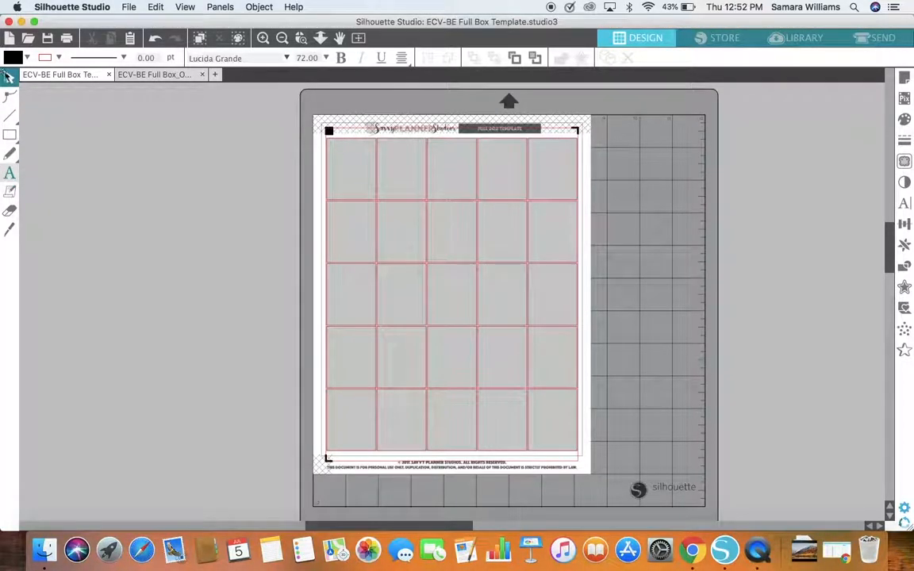
left_click(9, 78)
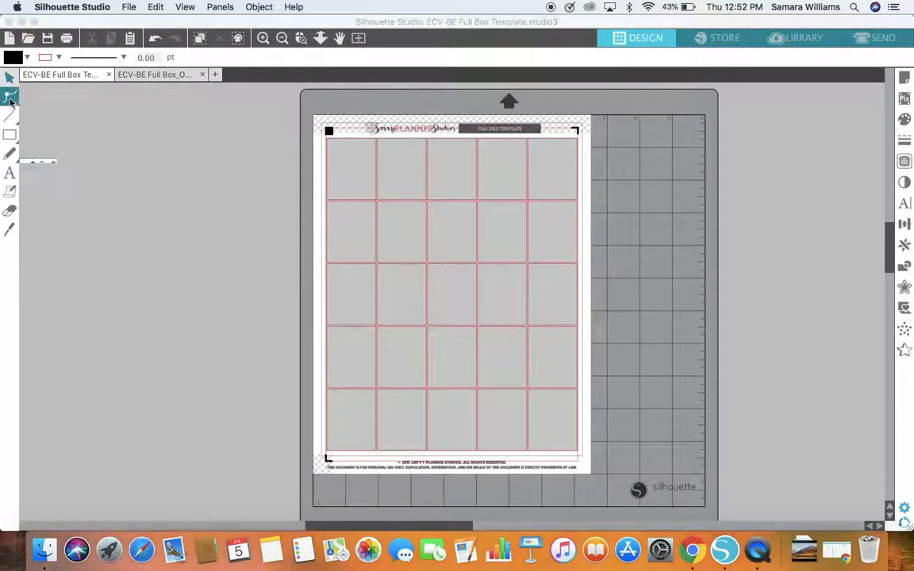
left_click(11, 190)
left_click(4, 174)
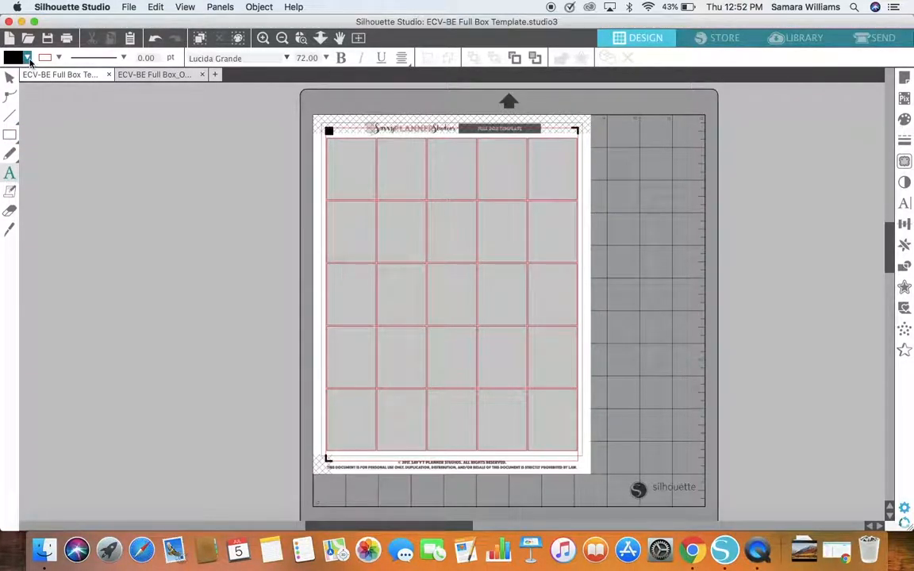
left_click(8, 76)
Step: Set the default fill colour to transparent with nothing selected
left_click(27, 58)
left_click(114, 85)
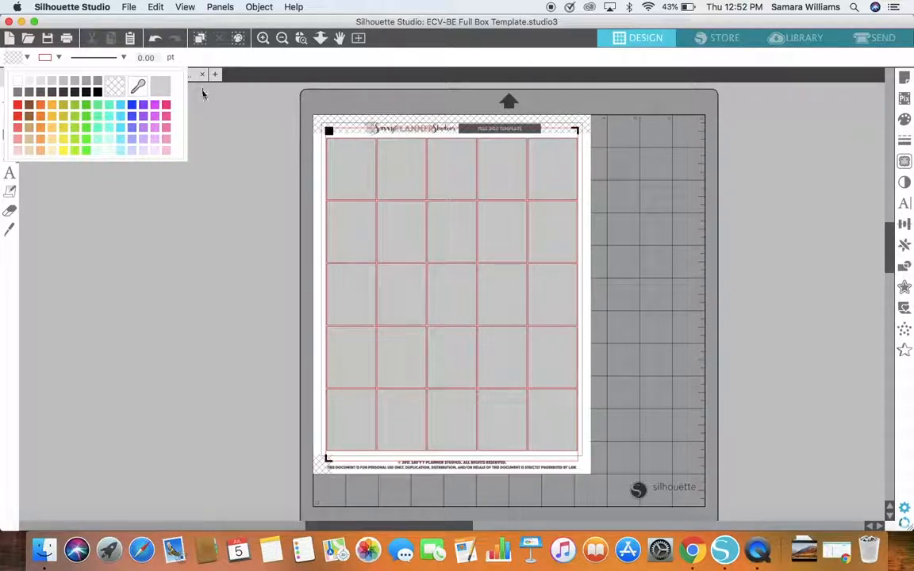
left_click(28, 58)
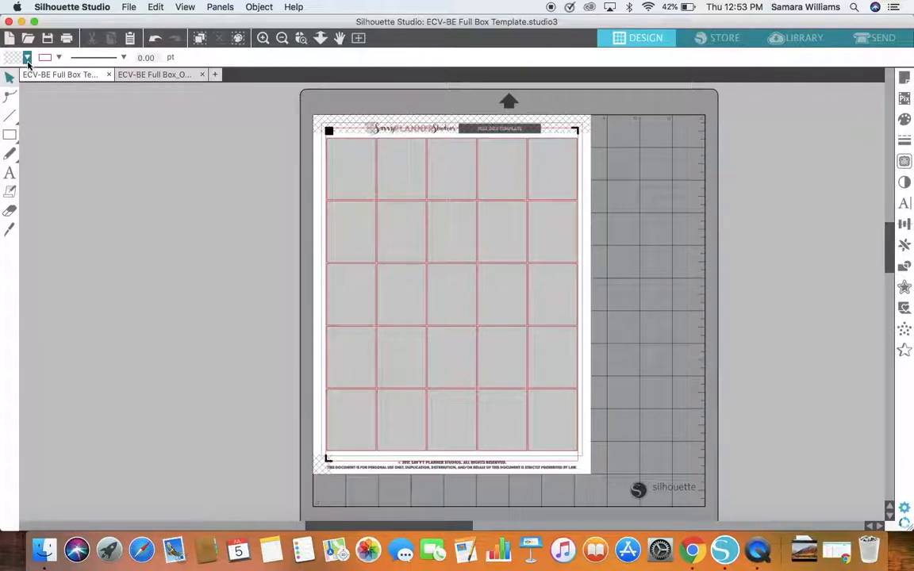
Step: Set the default fill colour to black with nothing selected
left_click(28, 58)
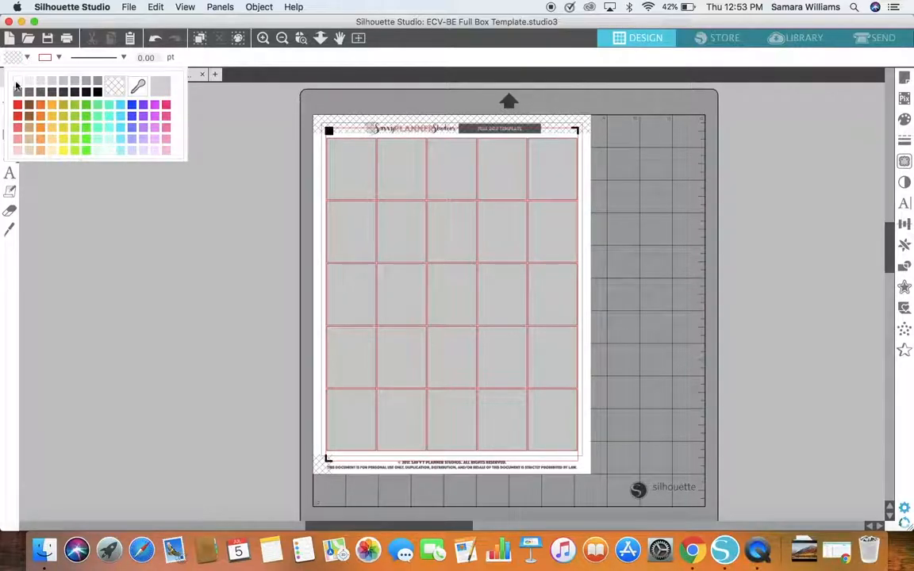
left_click(97, 92)
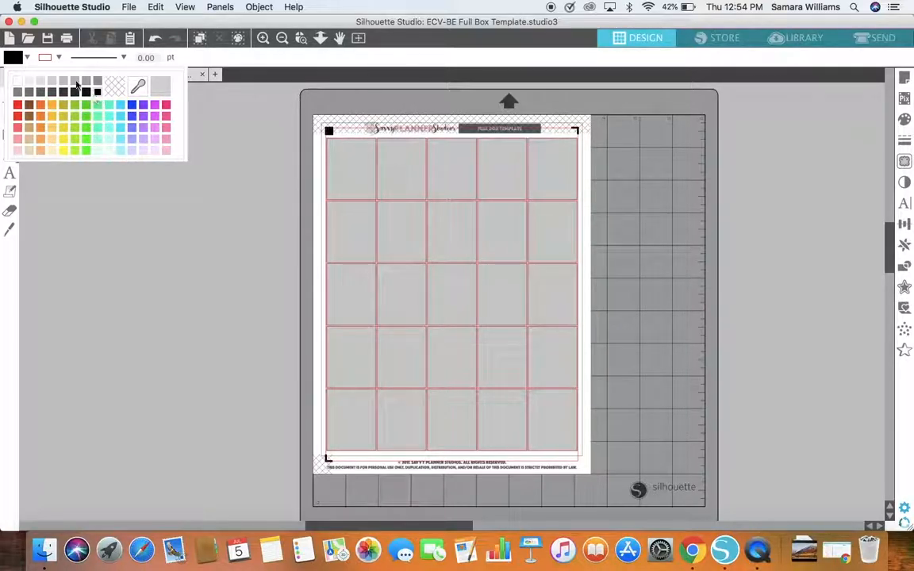
left_click(27, 58)
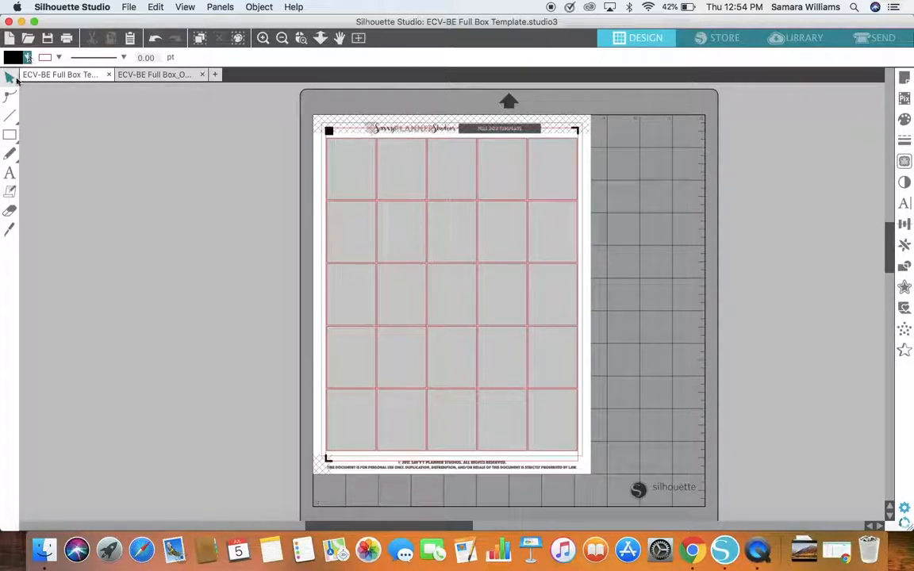
Step: Add the text "Monday" in the empty workspace beside the cutting mat and select it as an object
left_click(10, 176)
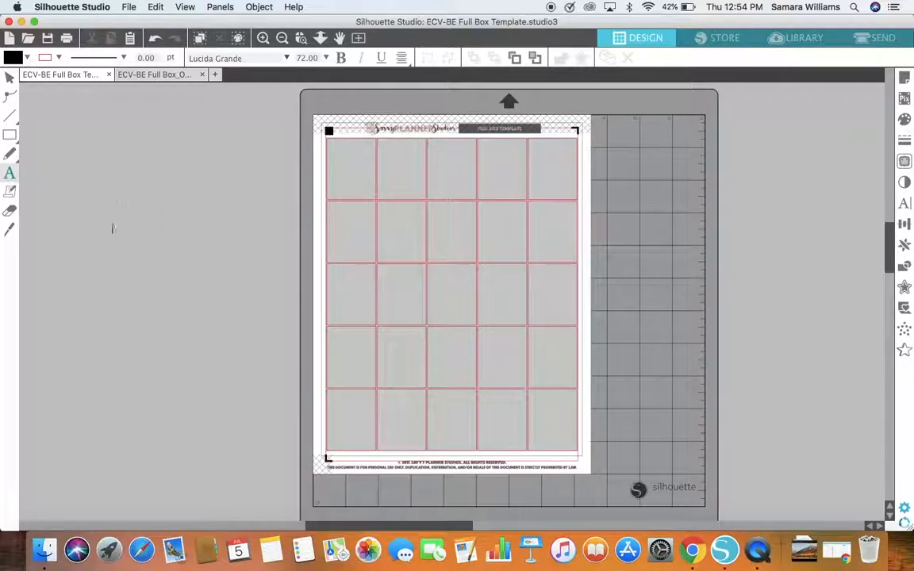
left_click(115, 169)
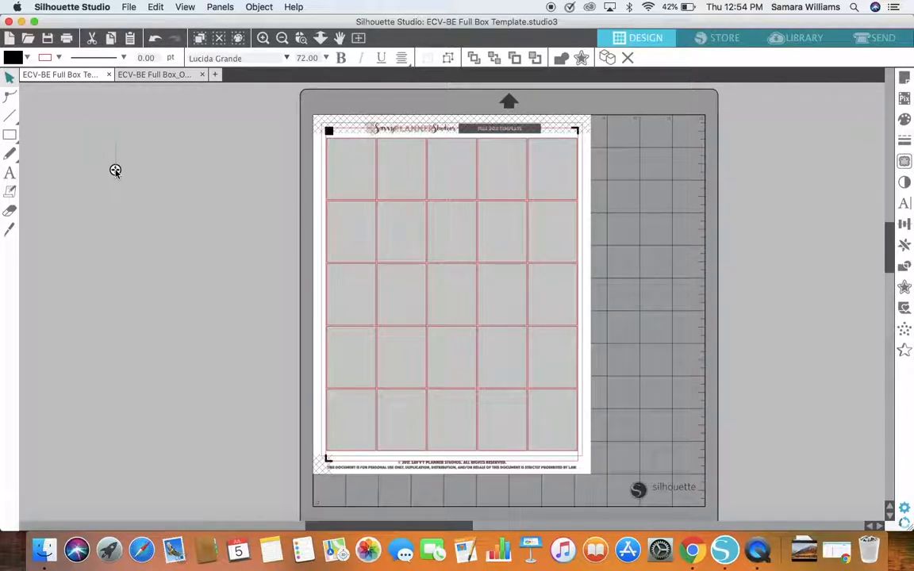
type("Monday")
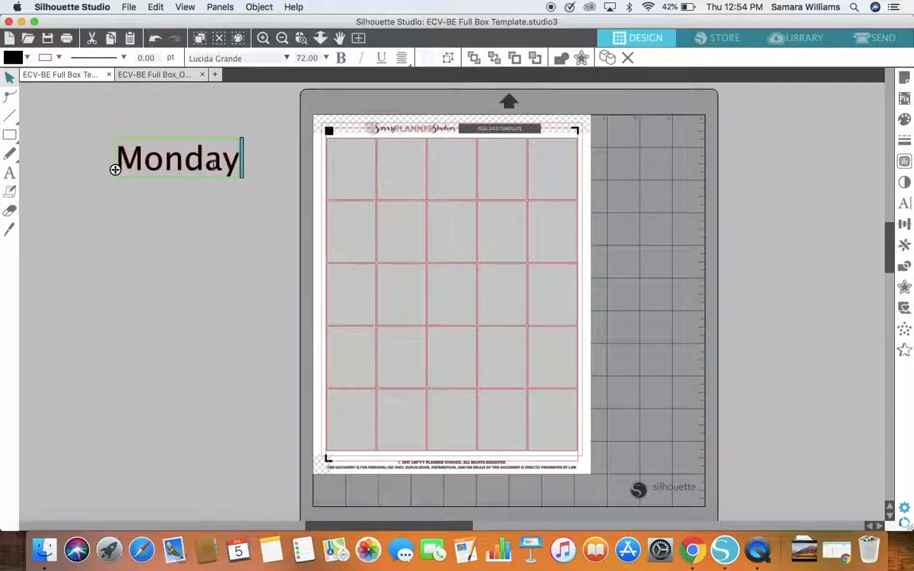
left_click(214, 167)
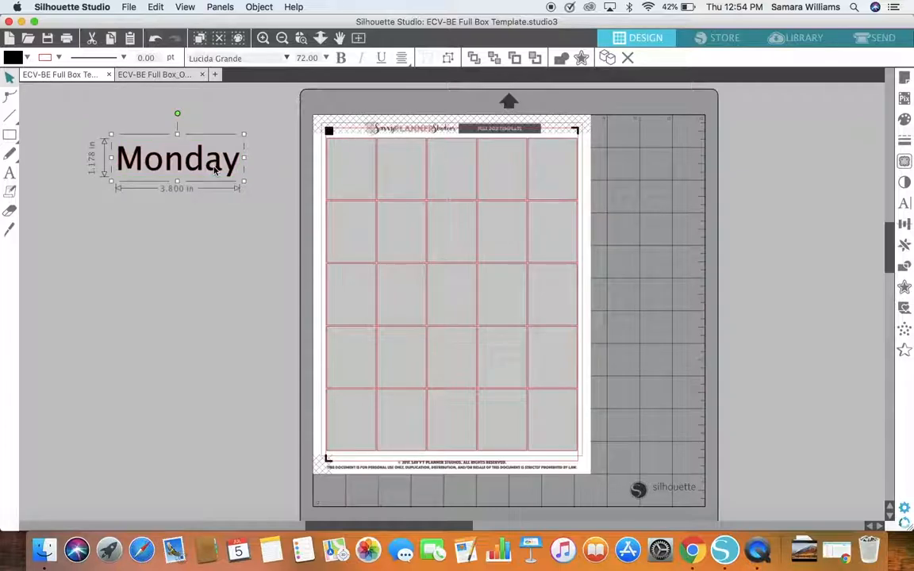
Step: Try a transparent fill on the Monday text, restore its black fill and deselect it
left_click(28, 60)
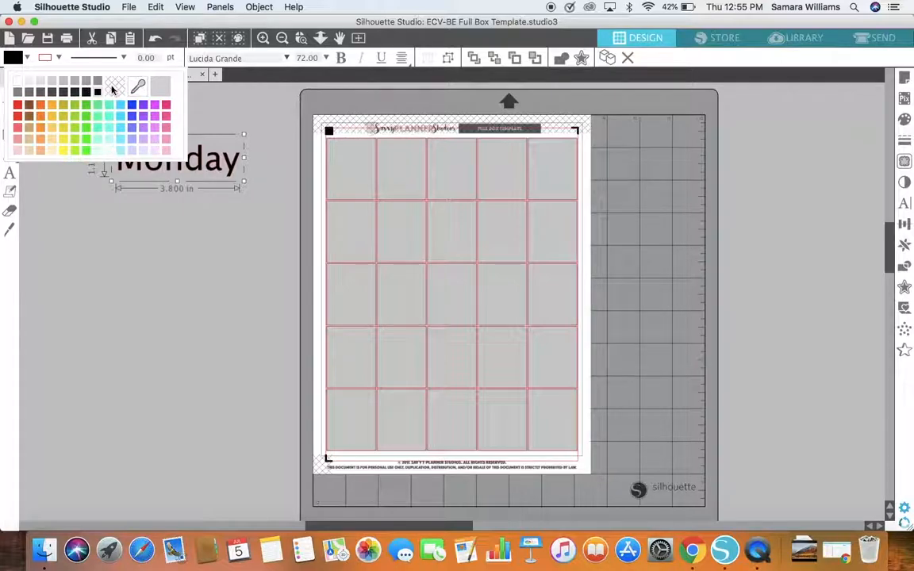
left_click(115, 88)
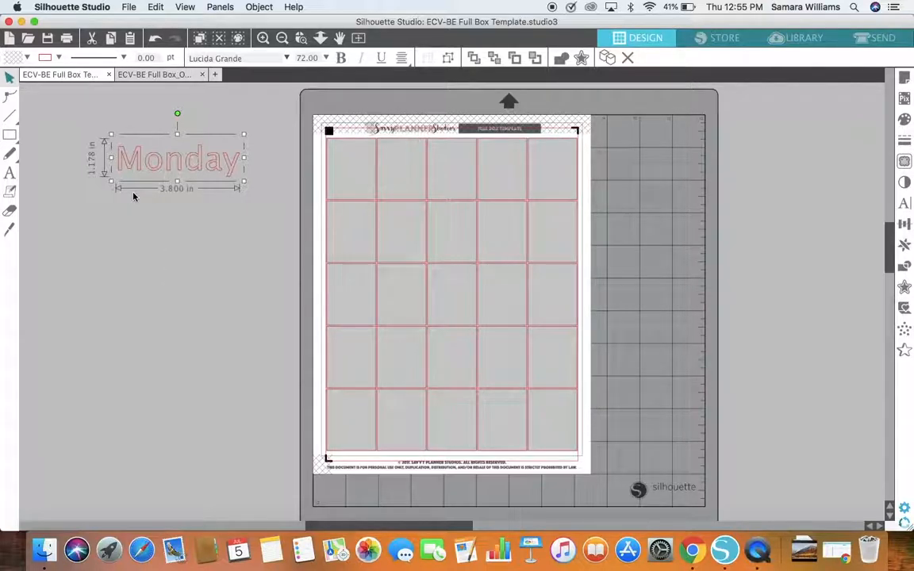
left_click(27, 58)
left_click(97, 92)
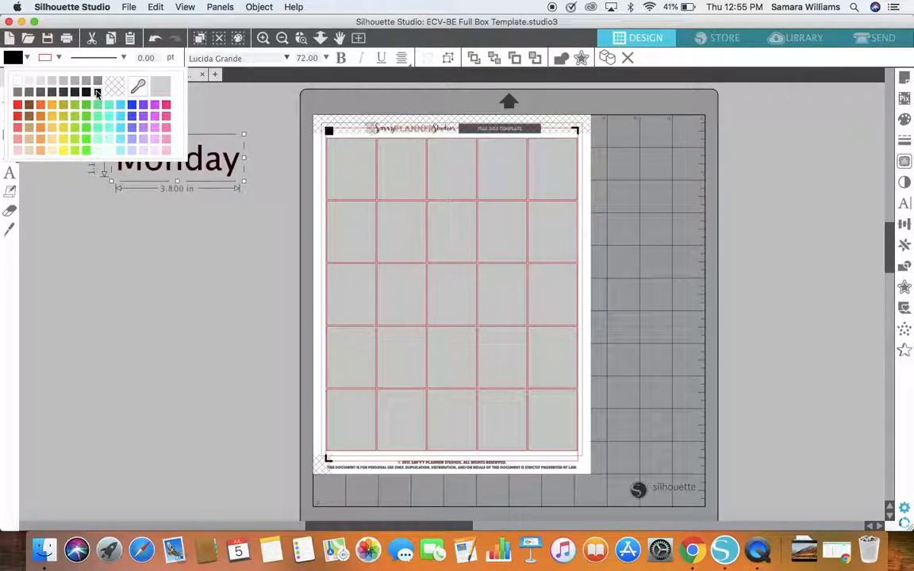
left_click(221, 122)
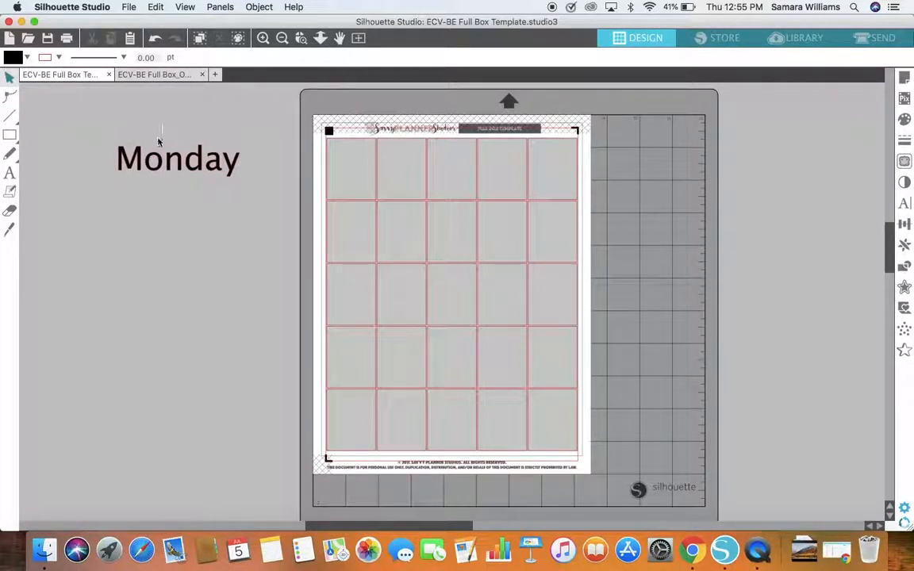
Step: Select the Monday text, try a red fill on it and set its fill colour to light magenta-pink
left_click(157, 162)
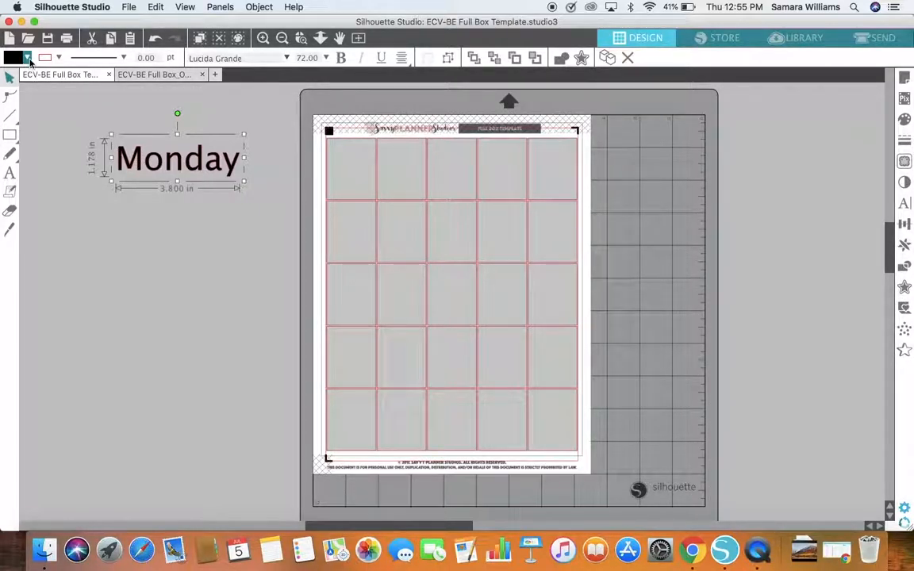
left_click(27, 57)
left_click(22, 107)
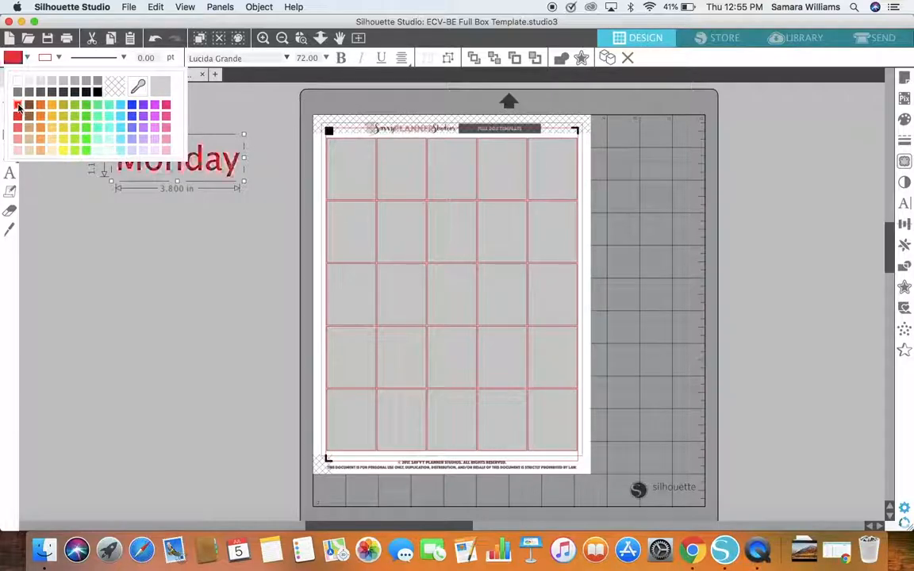
left_click(157, 110)
left_click(165, 105)
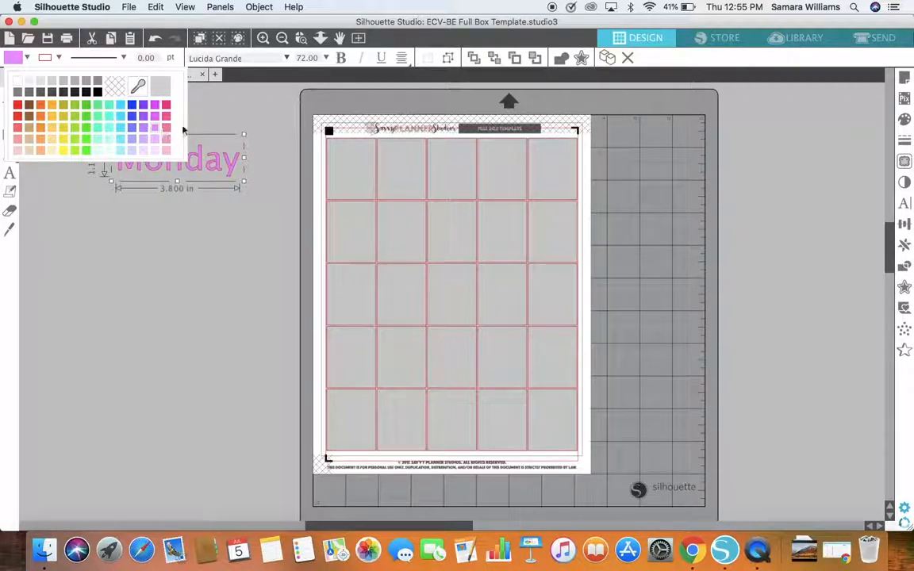
left_click(202, 108)
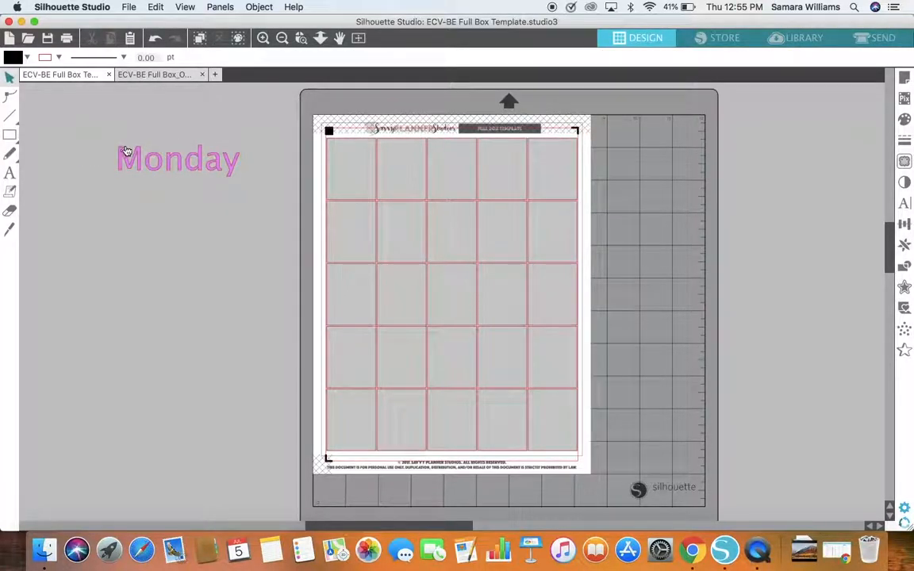
Step: Open the Monday text for editing, select the whole word and change its font to Marker Felt
left_click(9, 173)
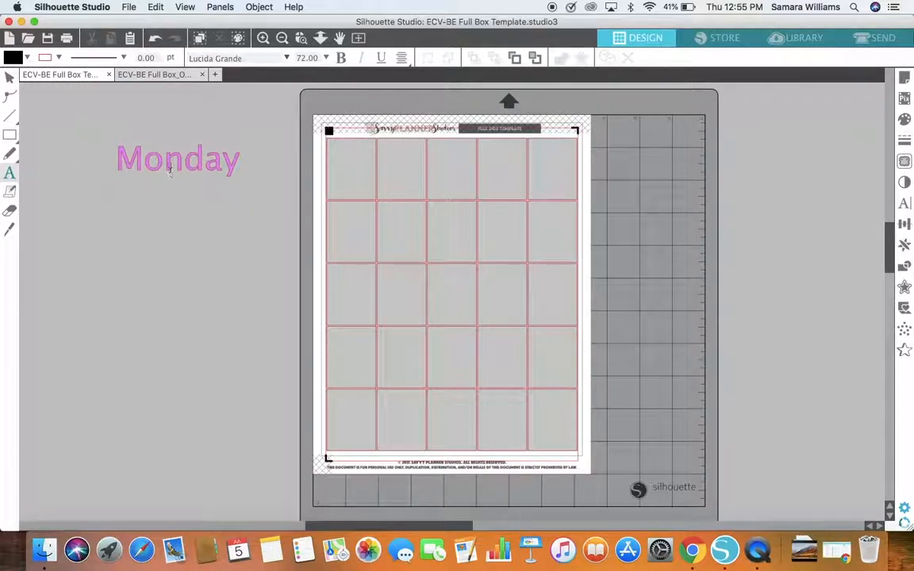
key("v")
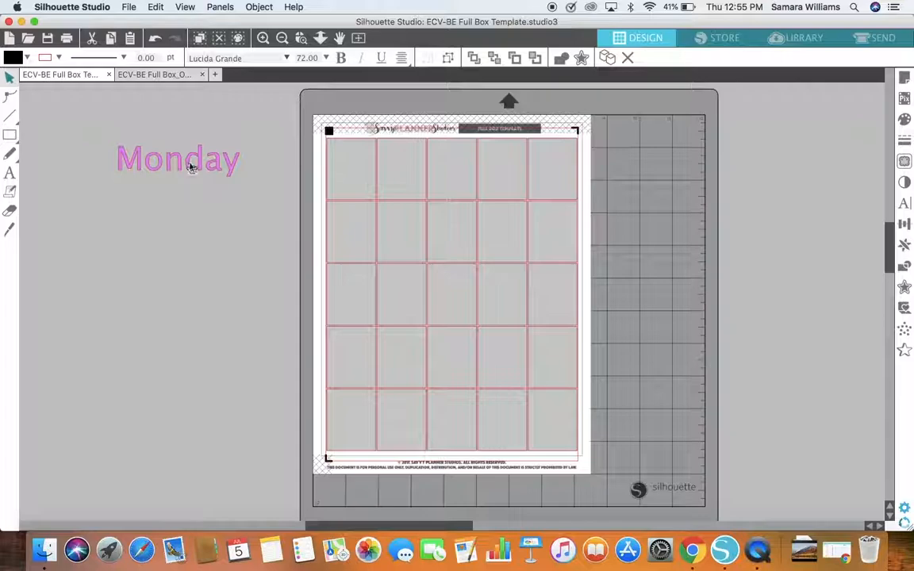
left_click(190, 167)
double_click(191, 167)
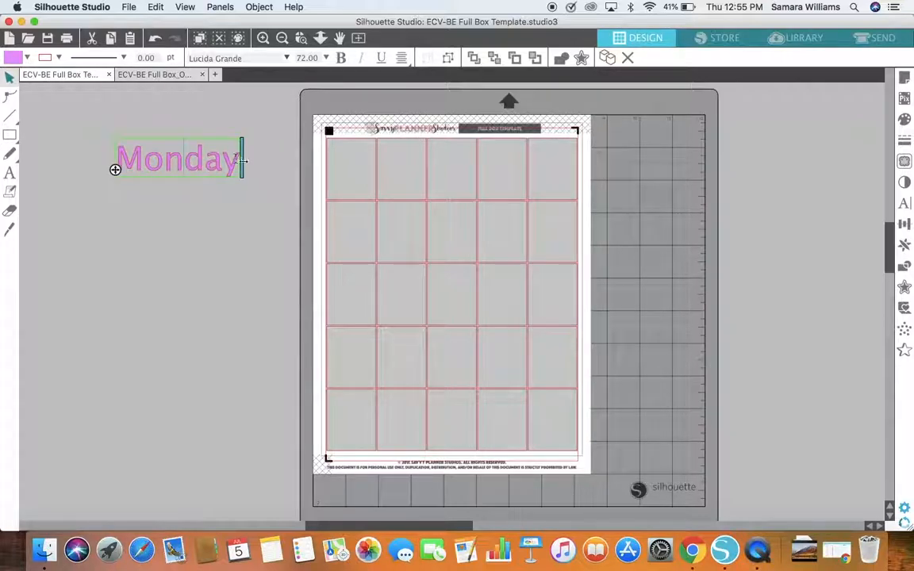
left_click_drag(236, 161, 121, 156)
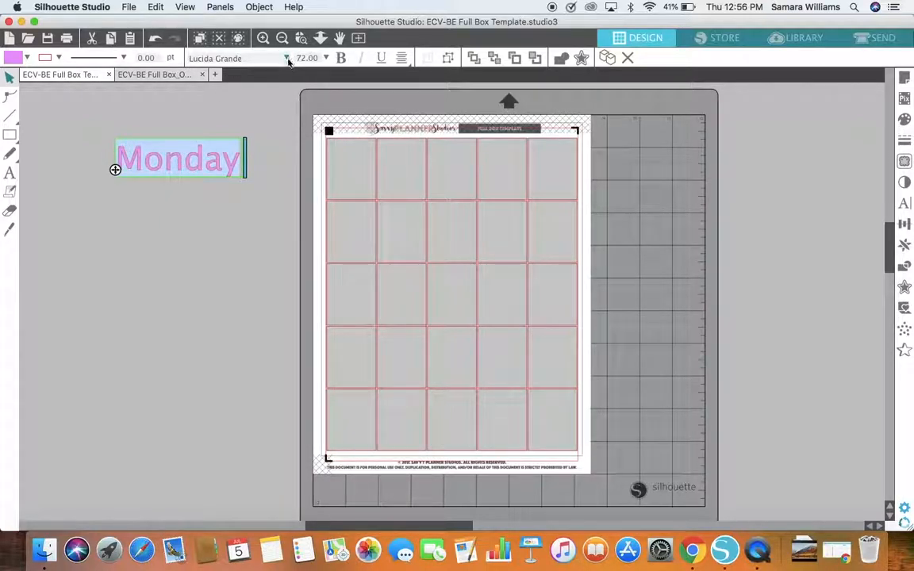
left_click(262, 58)
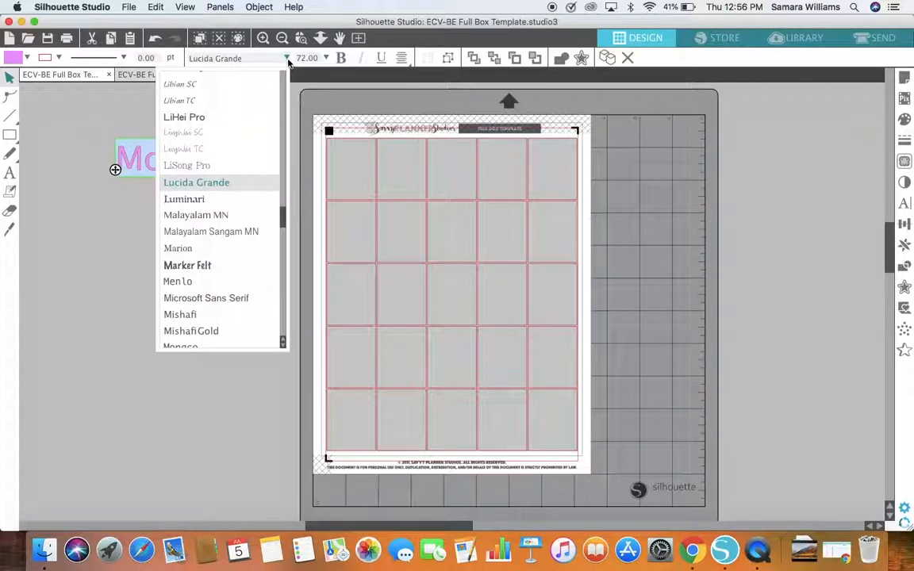
left_click(232, 268)
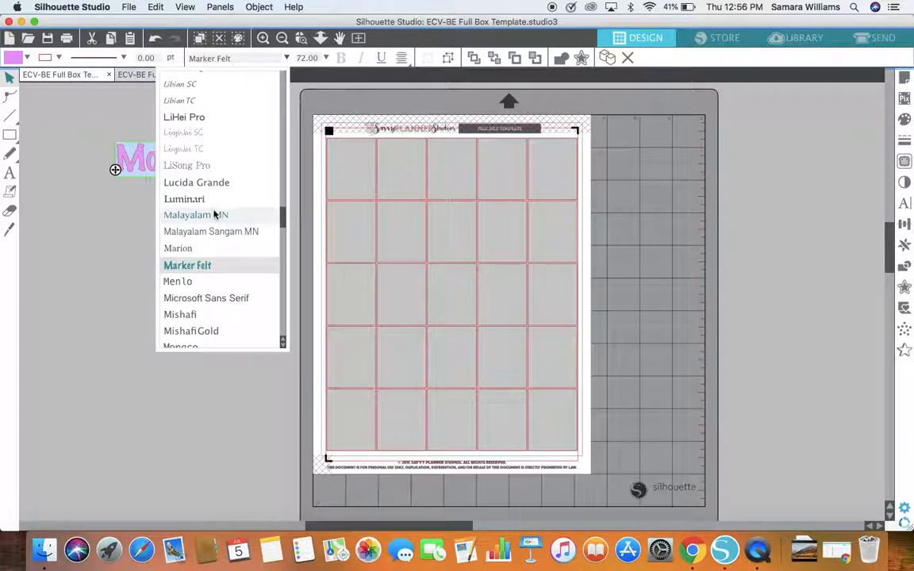
Step: Try the fonts KufiStandardGK and Krungthep on the Monday text and return it to Marker Felt
scroll(185, 127, "up", 1)
scroll(184, 127, "up", 5)
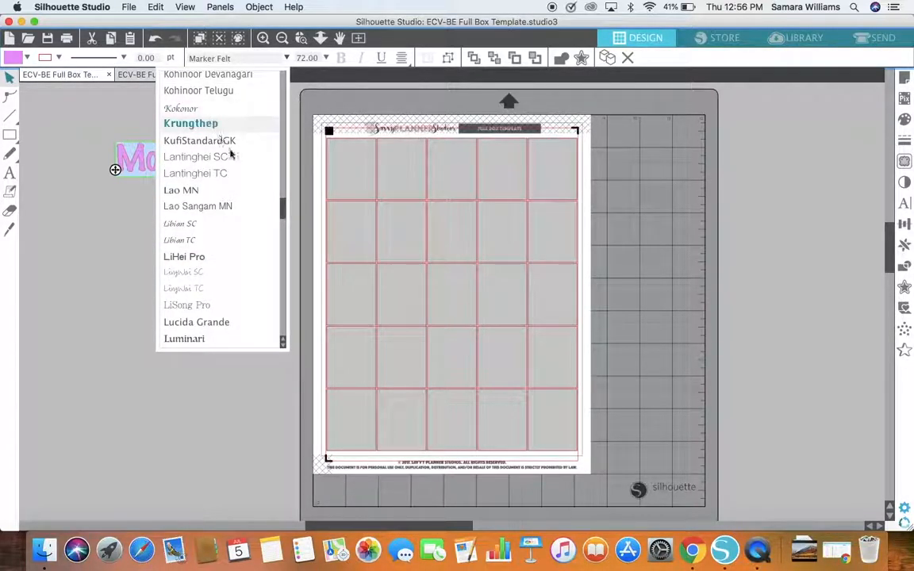
scroll(232, 147, "up", 1)
left_click(232, 155)
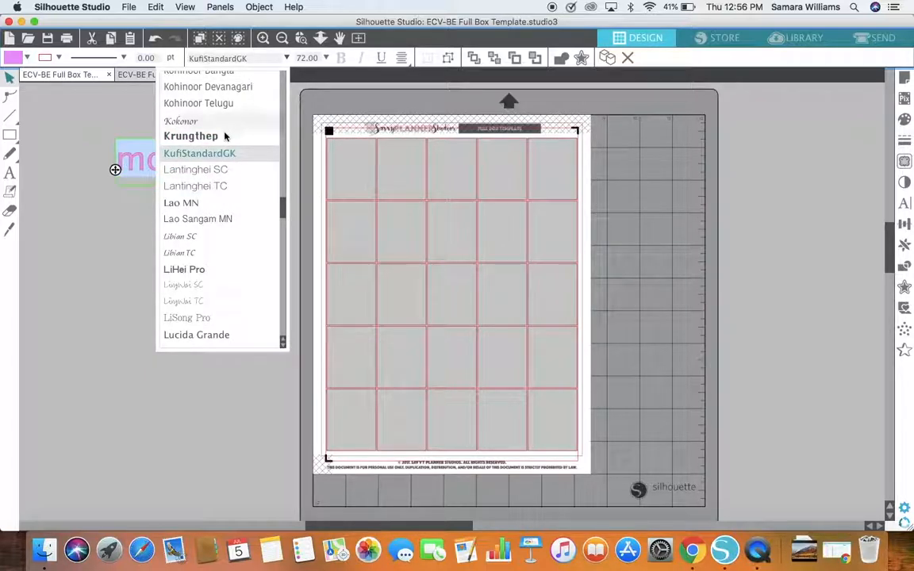
left_click(230, 136)
scroll(228, 103, "down", 1)
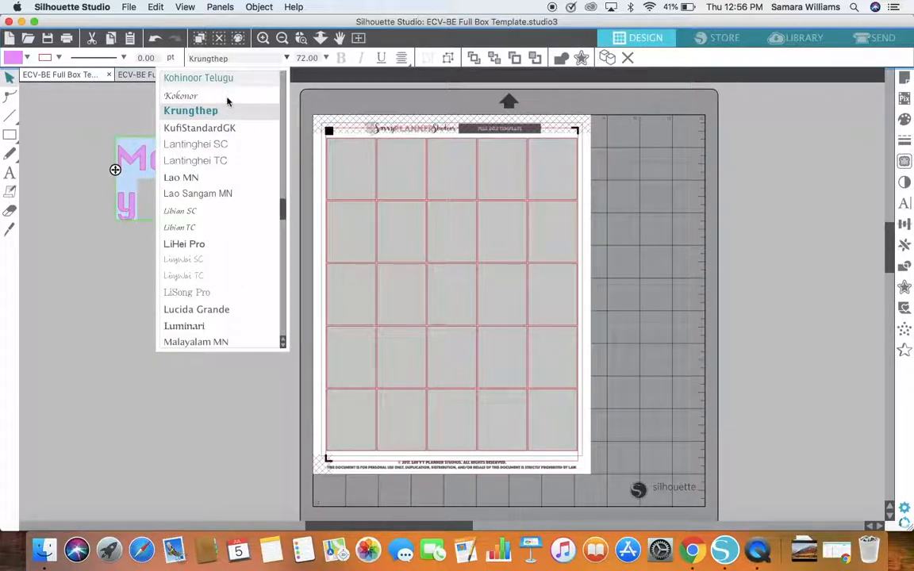
scroll(227, 100, "down", 4)
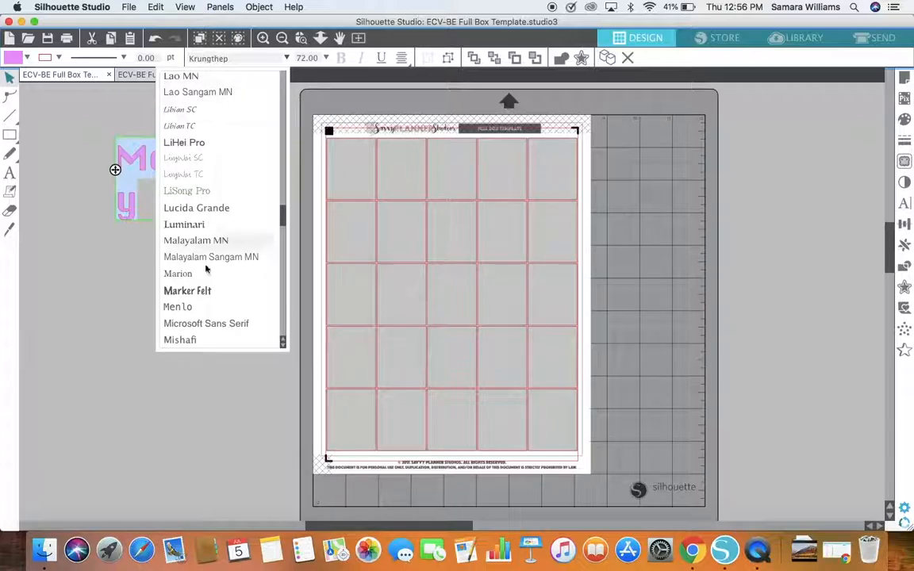
left_click(210, 292)
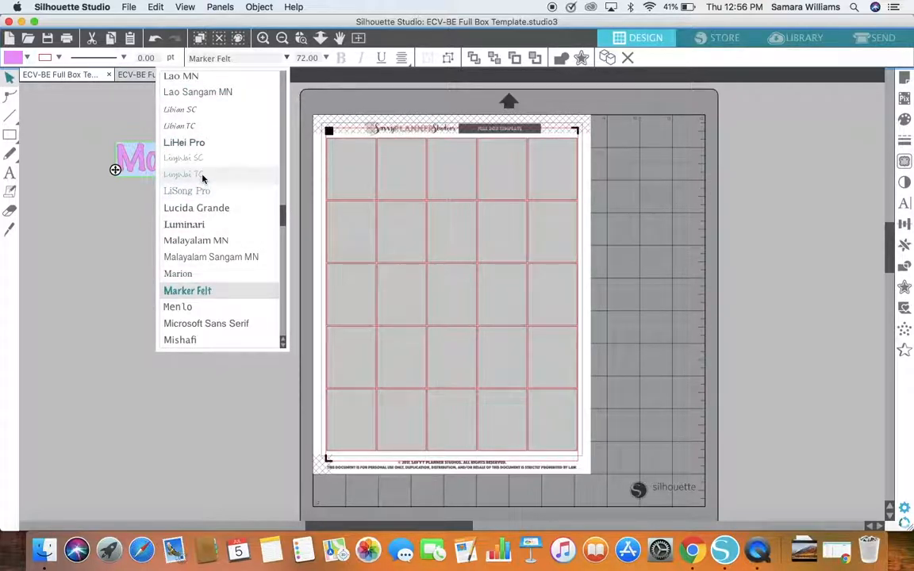
Step: Try the Menlo font on the Monday text and set it back to Marker Felt
scroll(202, 180, "up", 1)
scroll(203, 179, "down", 3)
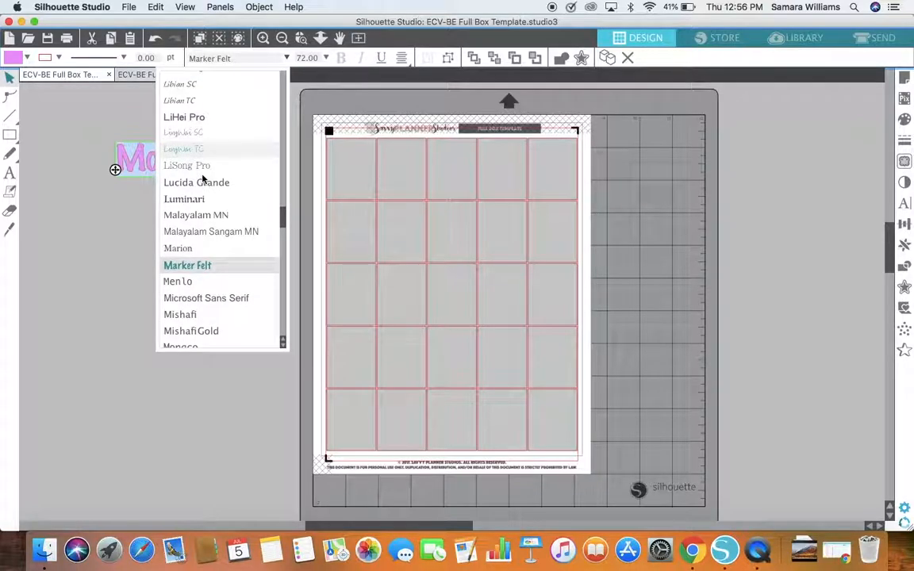
scroll(203, 179, "down", 1)
left_click(206, 266)
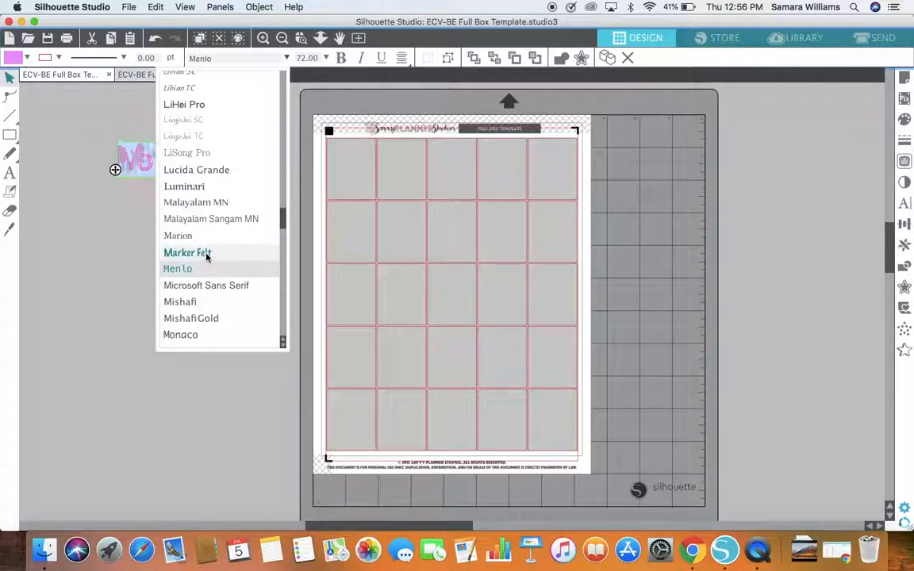
left_click(206, 254)
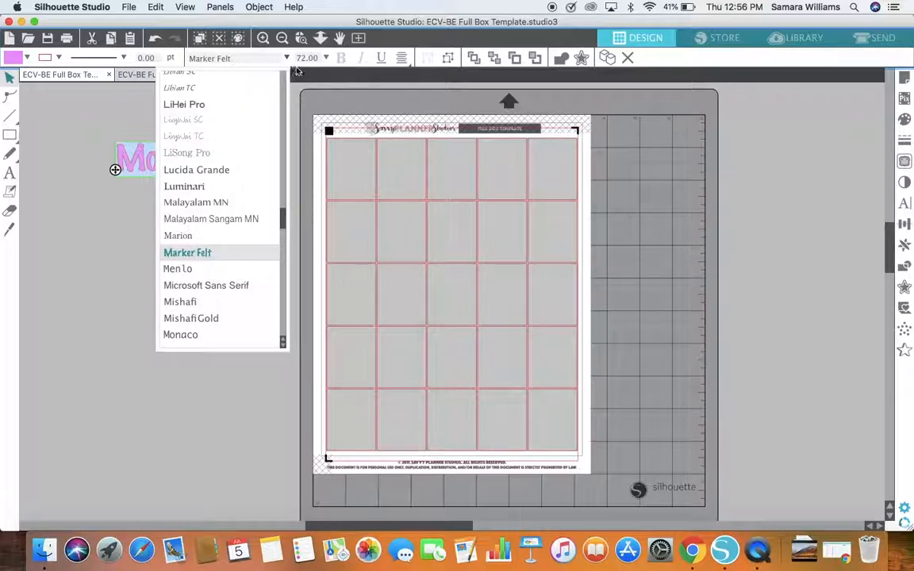
Step: Try the font sizes 12, 8 and 288 on the Monday text and set its size to 36
left_click(292, 65)
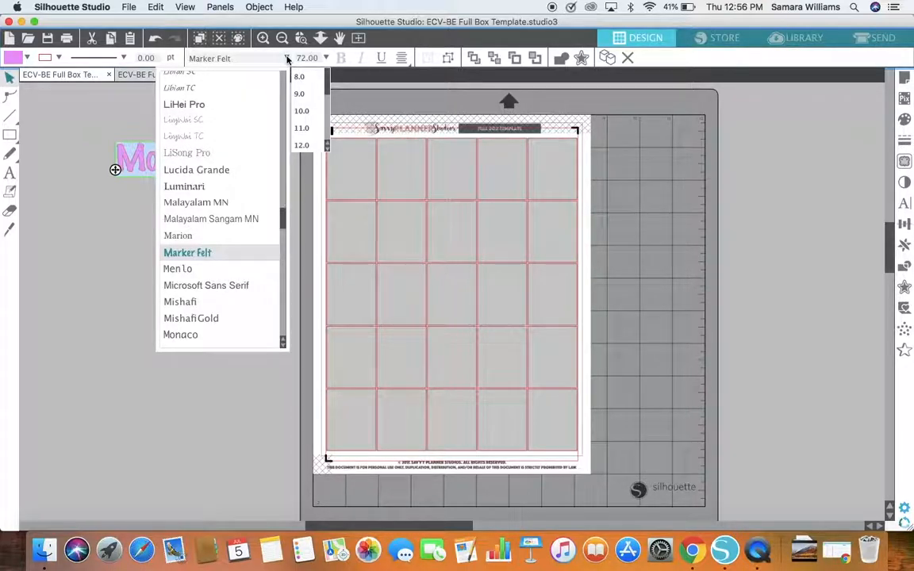
left_click(286, 58)
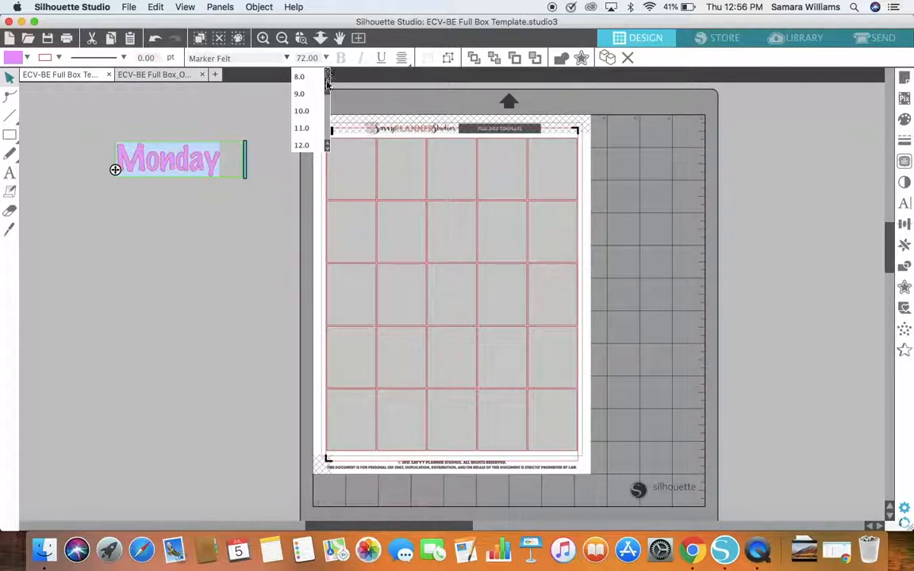
left_click(308, 146)
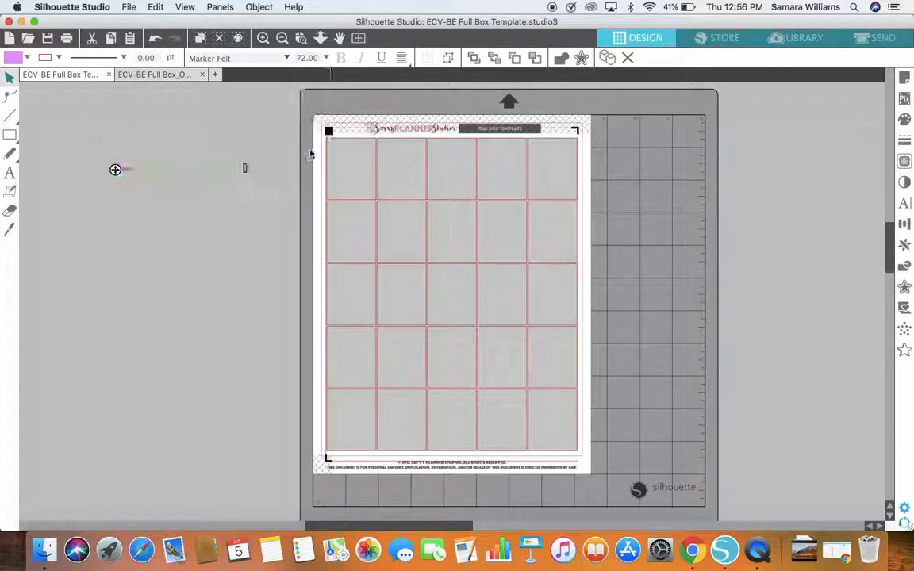
left_click(325, 58)
left_click(316, 73)
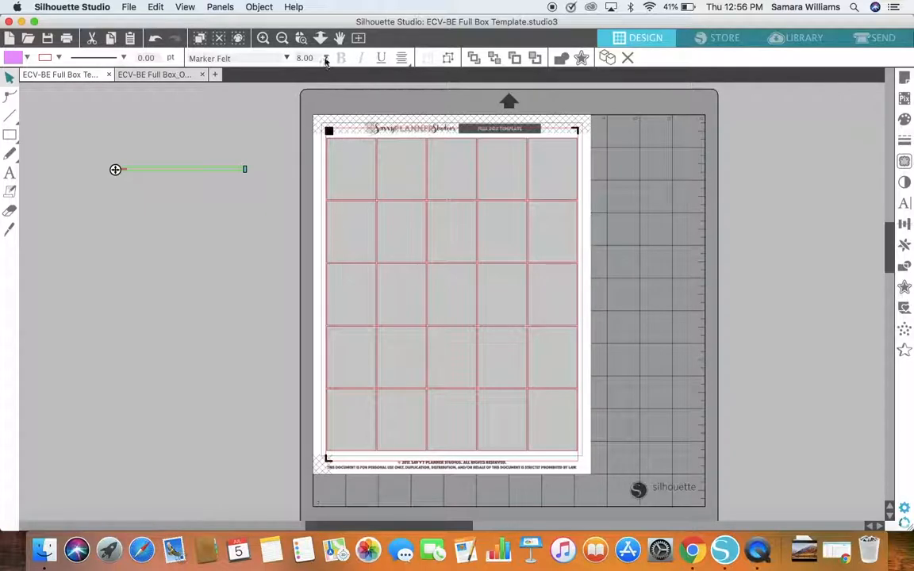
left_click(327, 57)
scroll(306, 108, "down", 5)
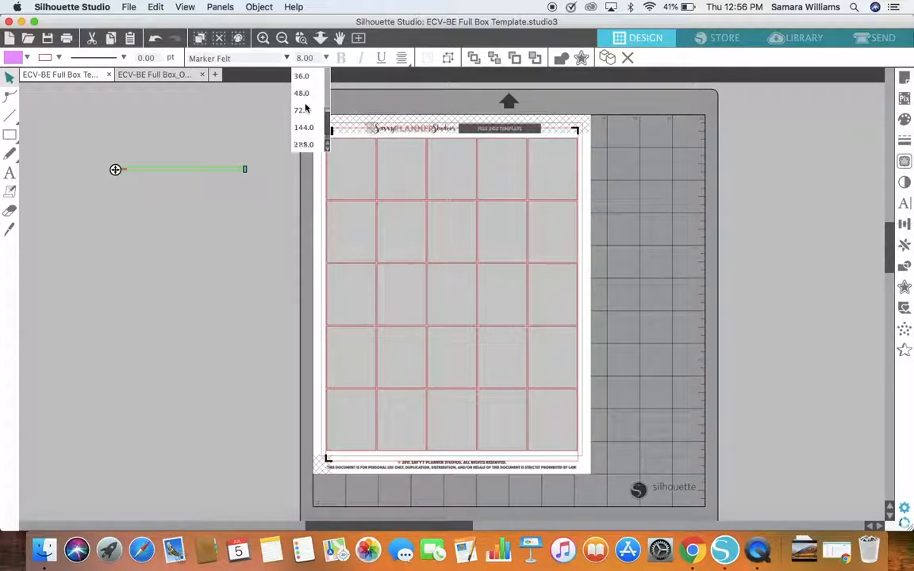
left_click(305, 144)
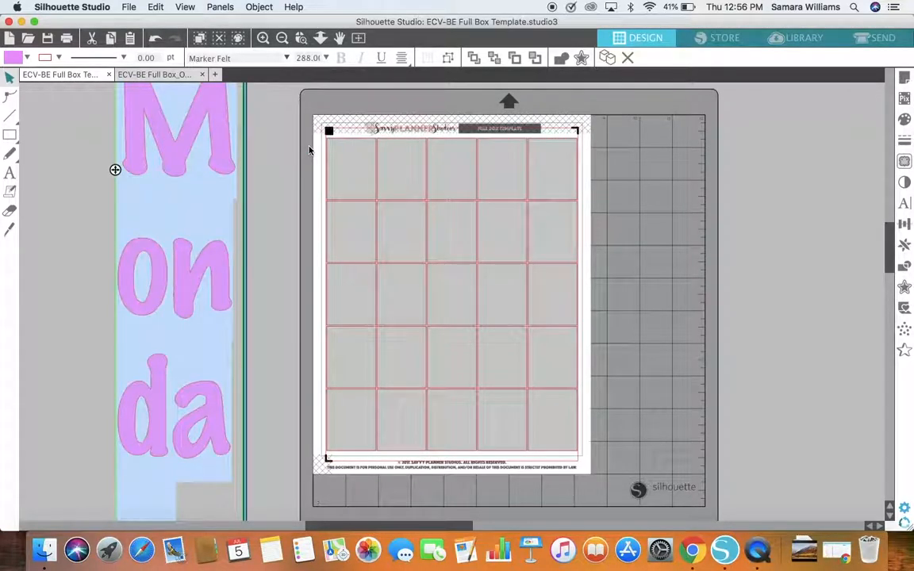
left_click(327, 58)
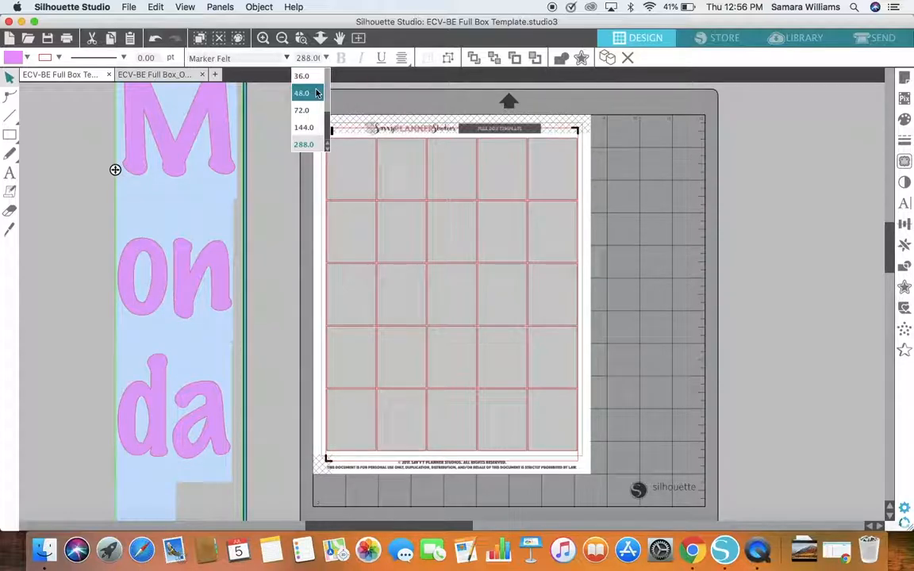
left_click(313, 76)
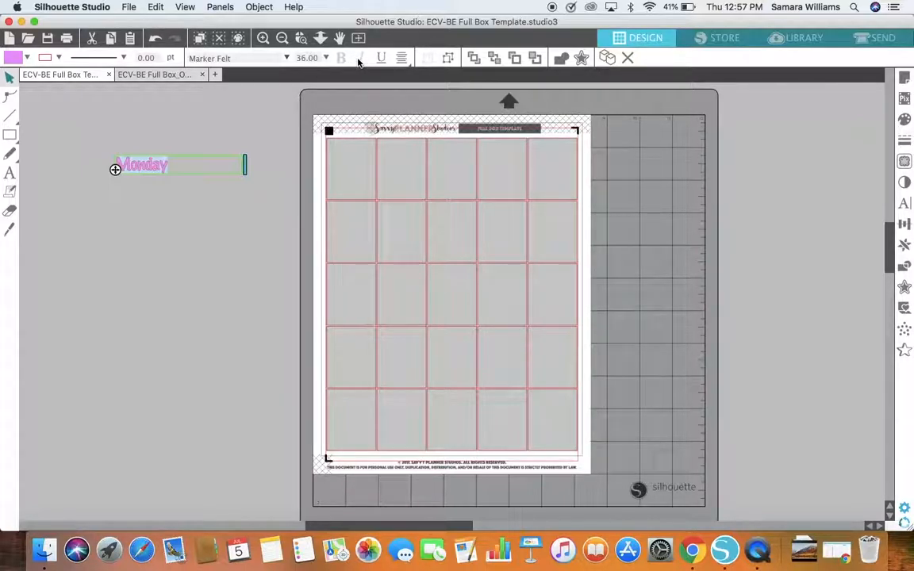
Step: Check the text alignment options, narrow the Monday text box to fit the word and finish editing it
left_click(403, 61)
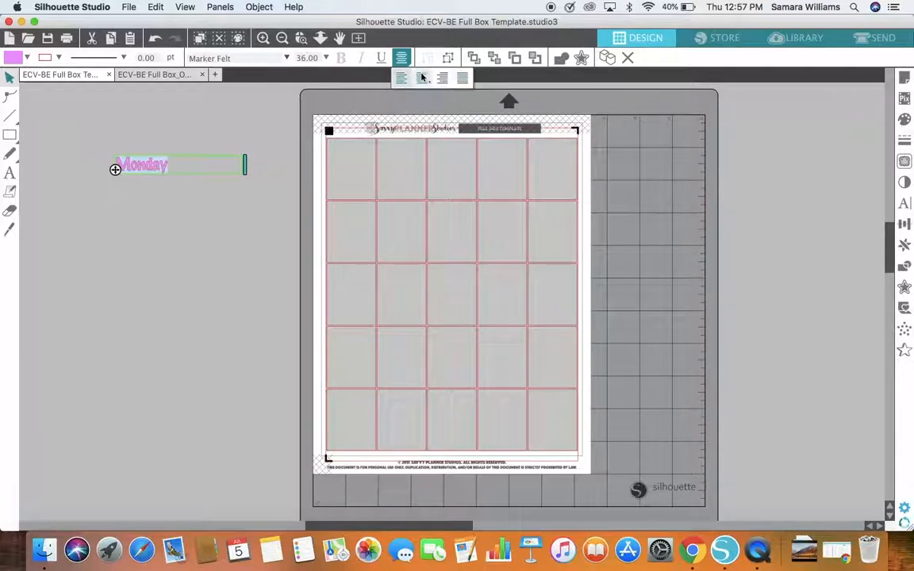
left_click_drag(246, 163, 169, 162)
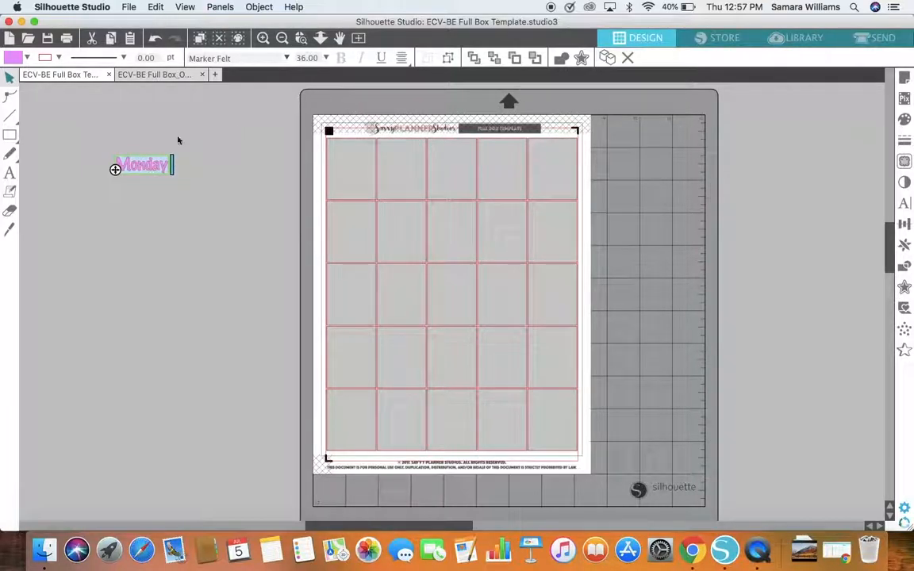
mouse_move(403, 68)
left_click(223, 167)
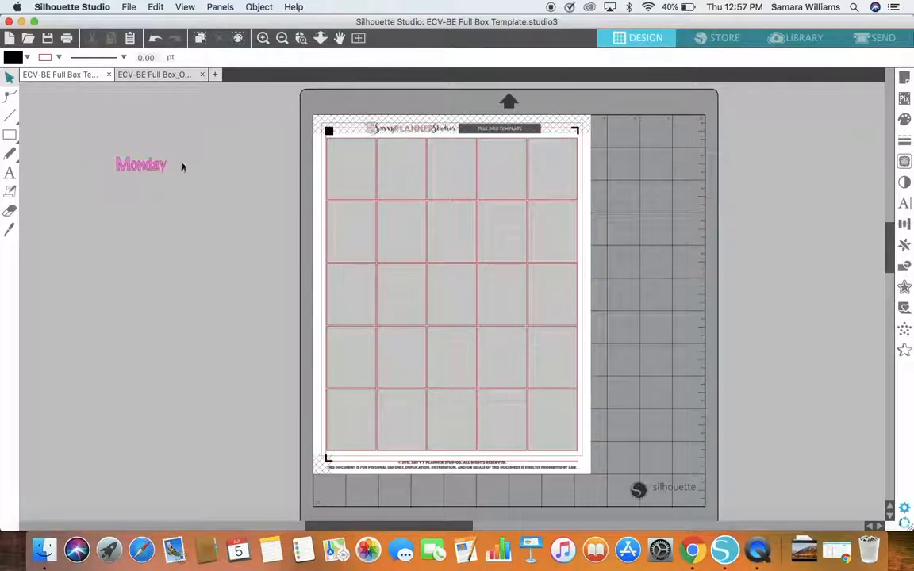
Step: Move the Monday text around the empty area beside the template and deselect it
left_click_drag(153, 167, 218, 161)
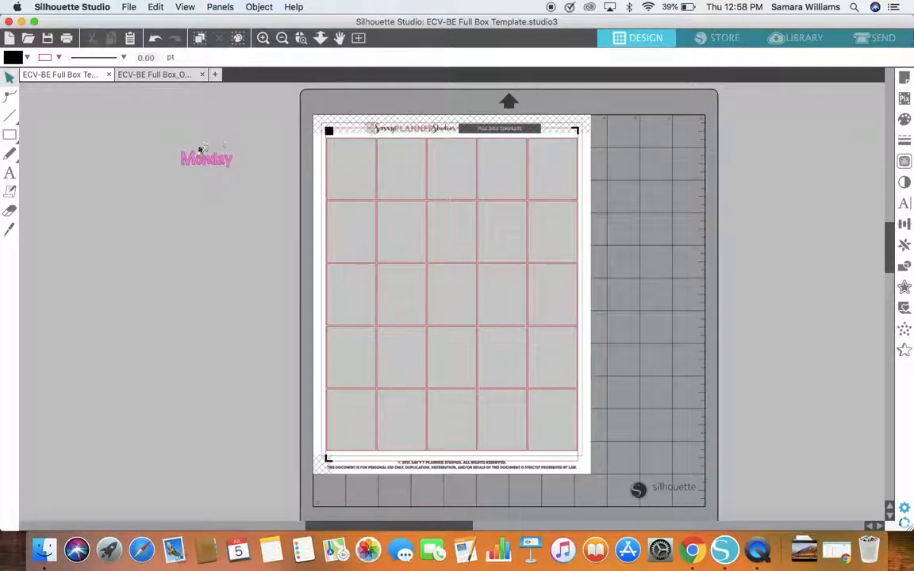
mouse_move(212, 158)
left_mouse_down()
mouse_move(336, 180)
mouse_move(217, 171)
mouse_move(353, 192)
mouse_move(259, 185)
left_mouse_up()
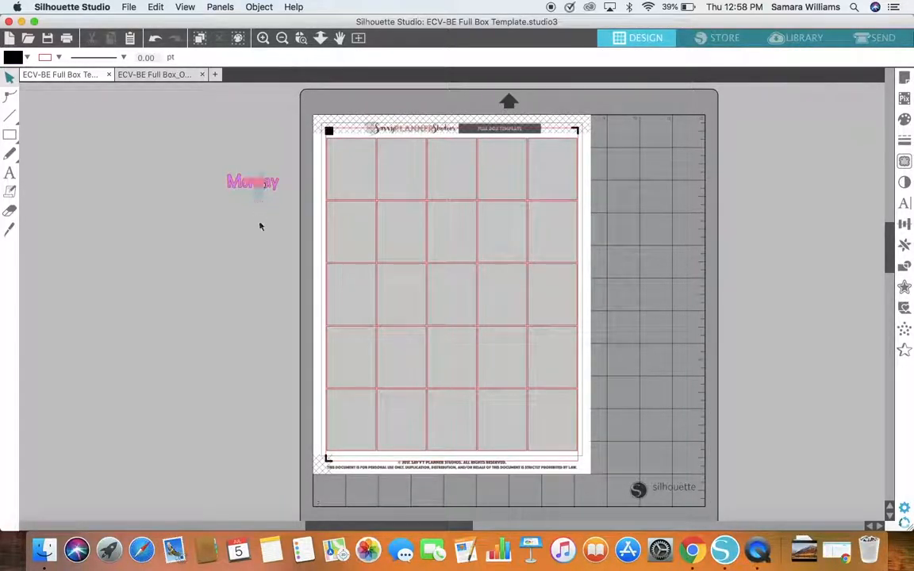
left_click_drag(251, 186, 230, 200)
left_click(226, 239)
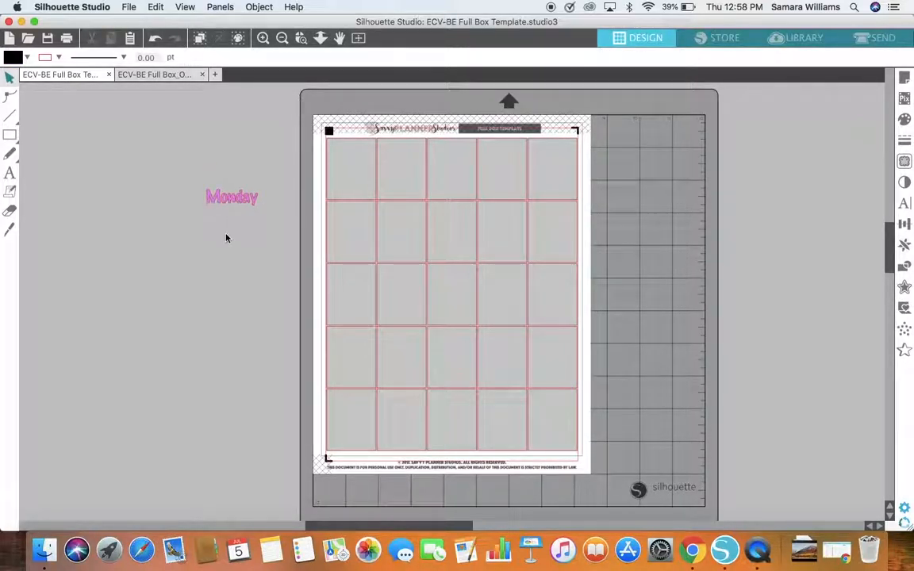
Step: Select the Monday text and bring it to the front
left_click(234, 201)
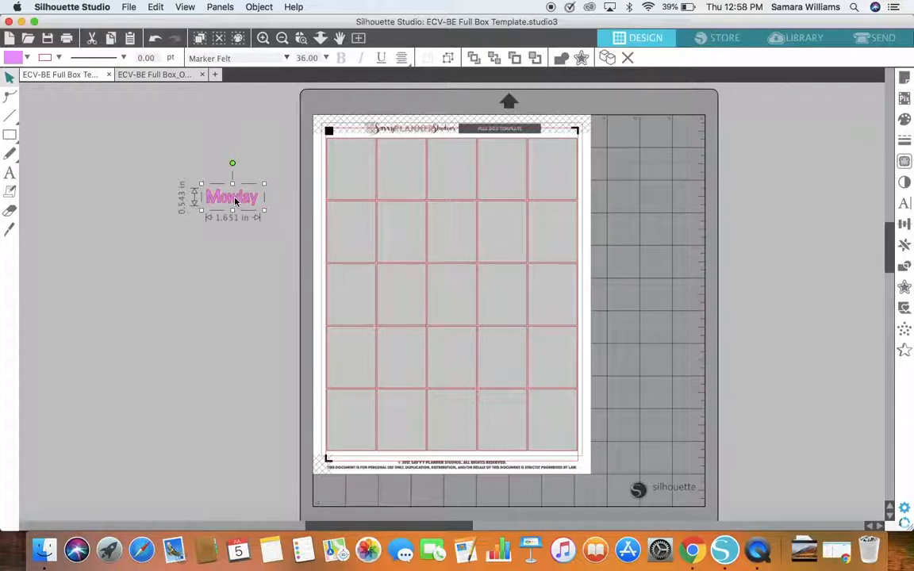
right_click(235, 201)
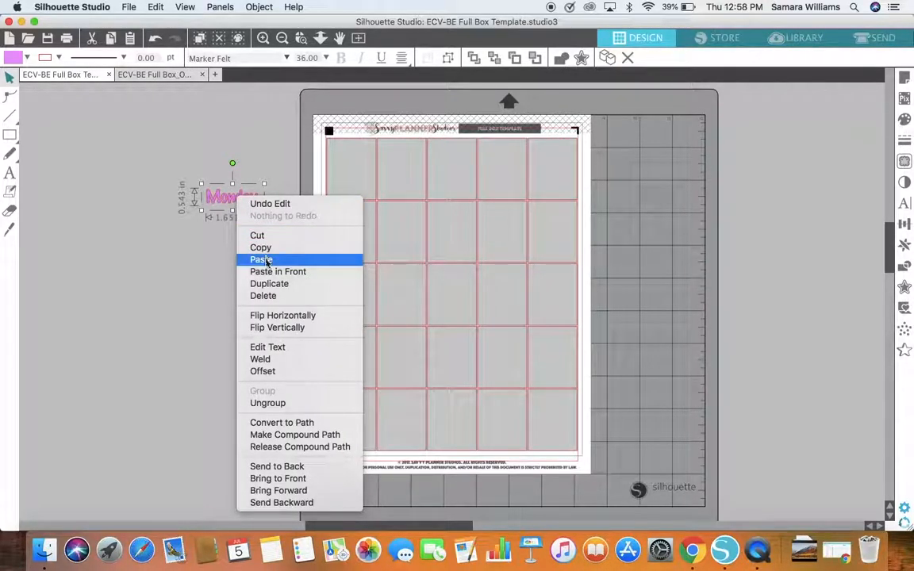
left_click(293, 480)
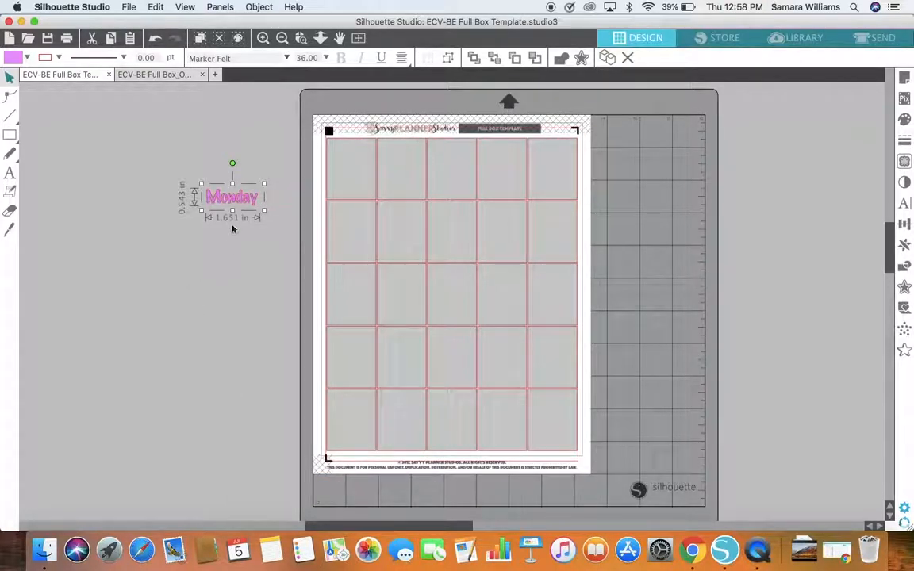
Step: Try the Monday text over the first box of the template and move it back beside the page
left_click_drag(240, 204, 359, 198)
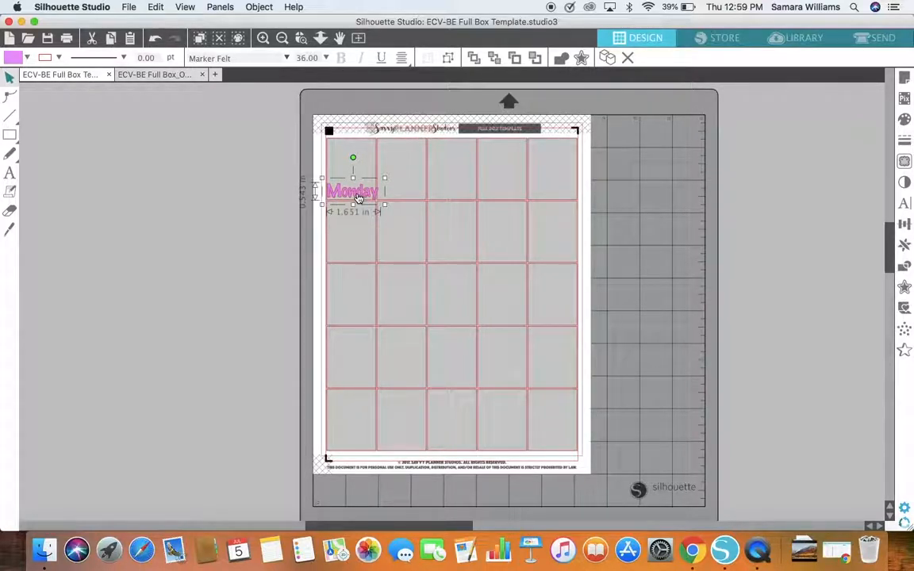
left_click_drag(358, 198, 172, 156)
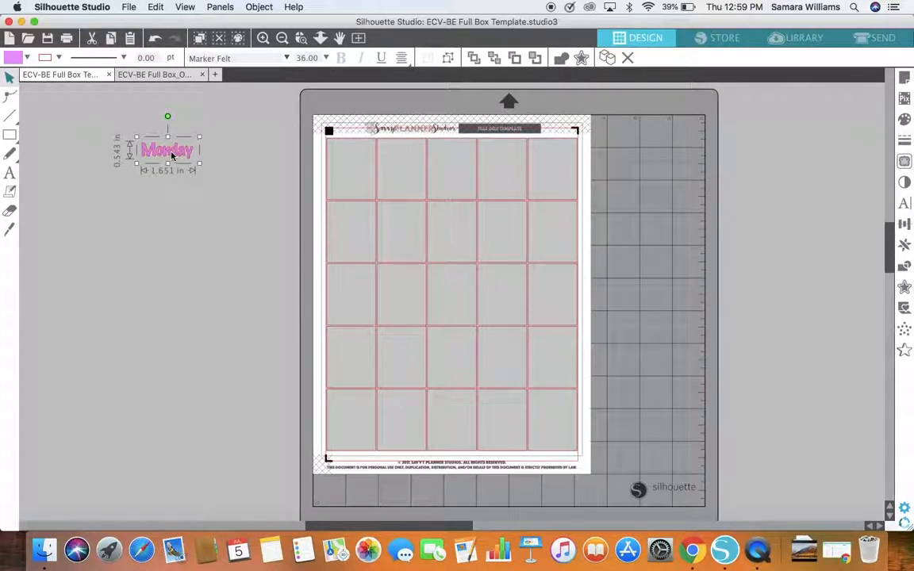
left_click_drag(170, 157, 268, 180)
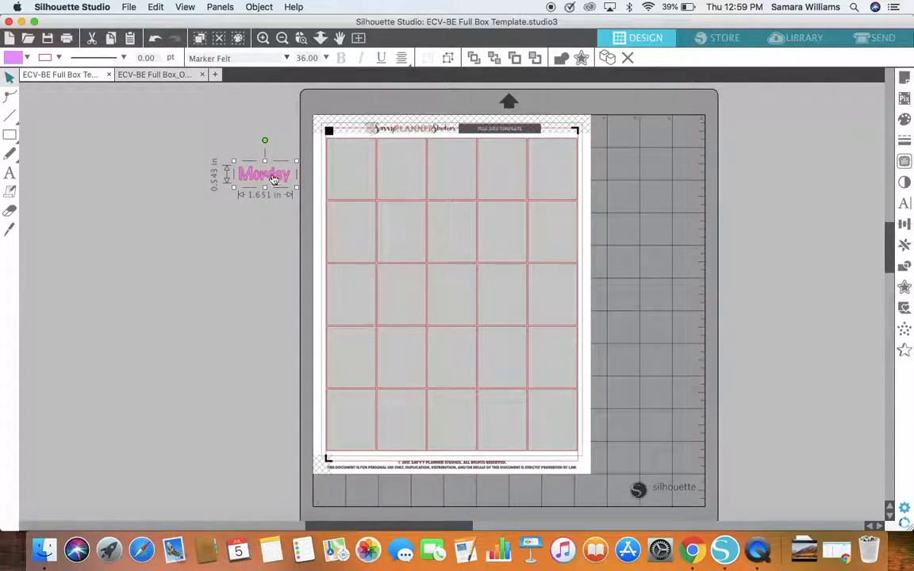
left_click_drag(272, 179, 224, 151)
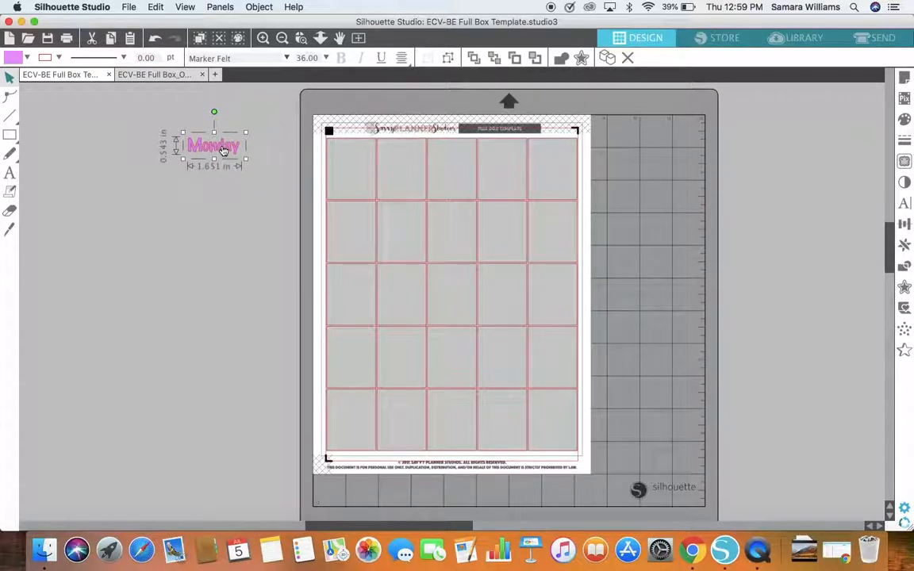
left_click(271, 199)
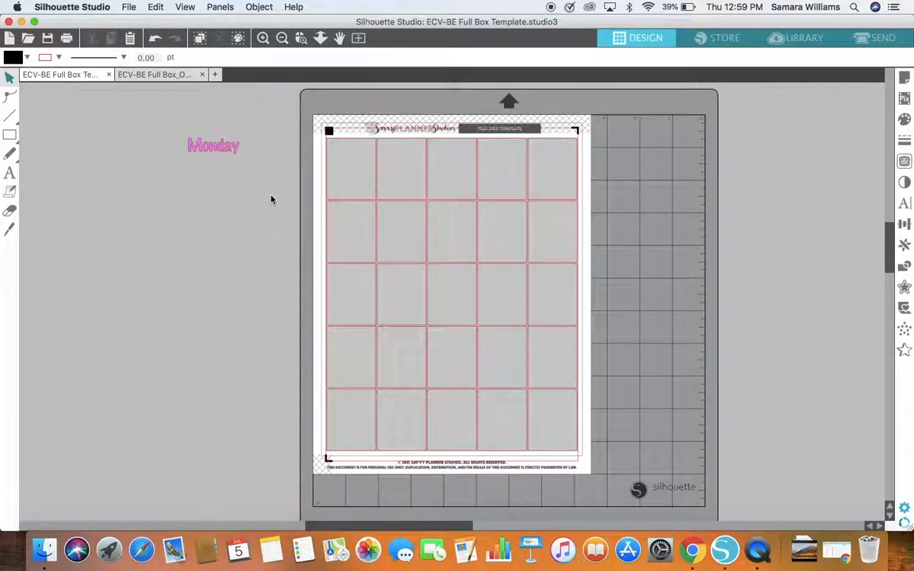
Step: Paste a copy of the Monday text and place it just below the original, beside the template
key("super+v")
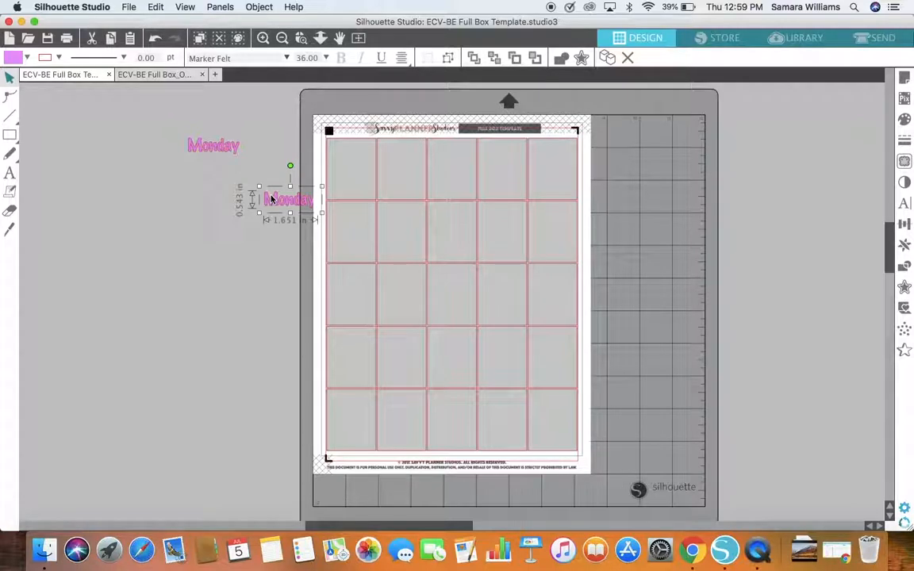
left_click_drag(270, 199, 279, 152)
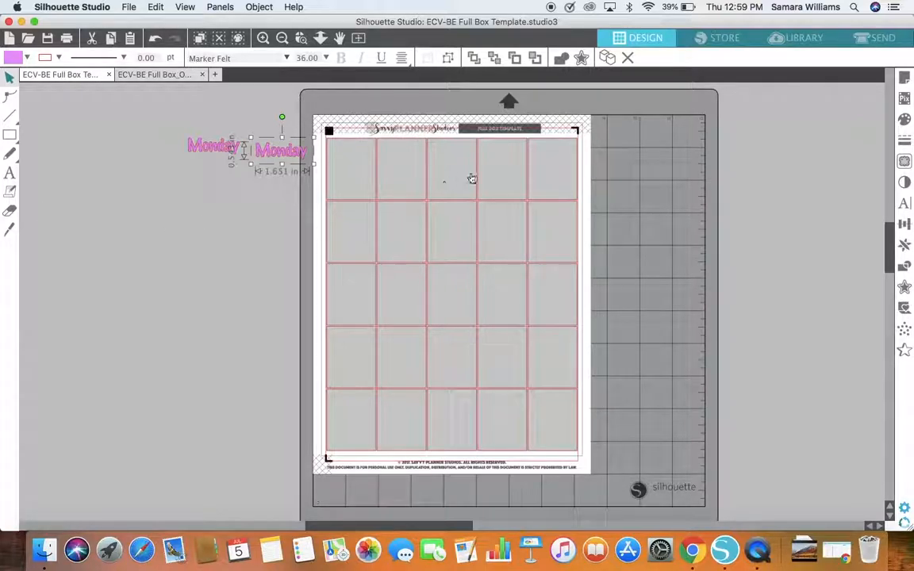
left_click_drag(285, 161, 255, 186)
left_click(245, 218)
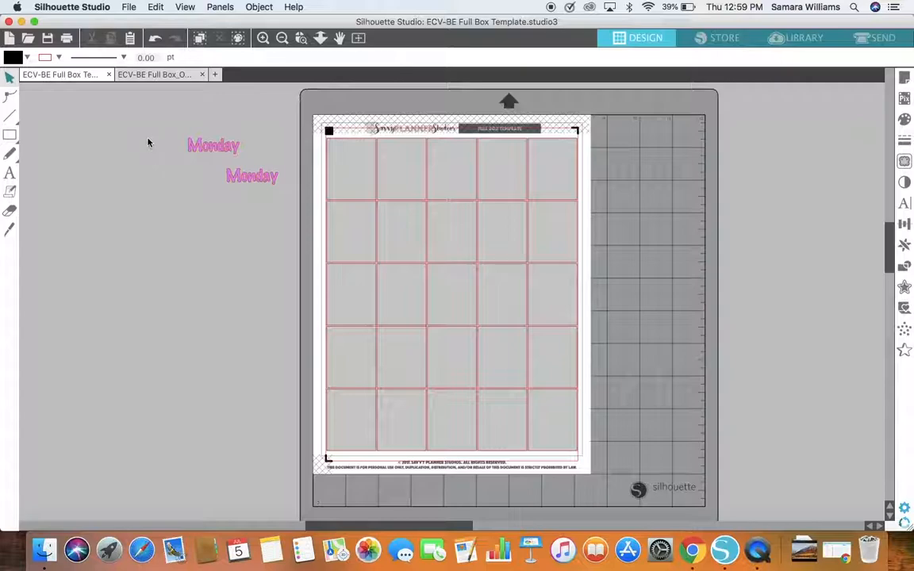
Step: Select both Monday texts together, bring them to the front and deselect them
left_click_drag(119, 125, 280, 190)
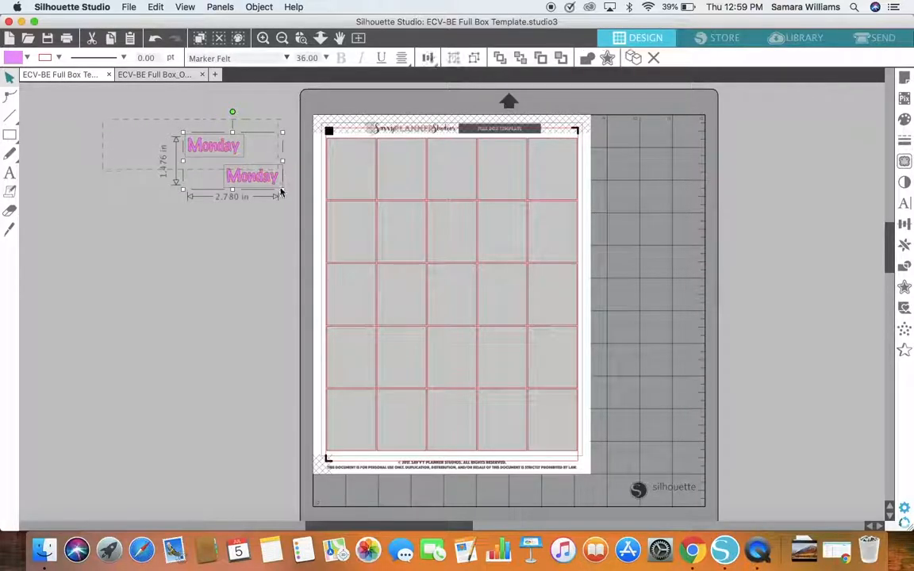
right_click(277, 182)
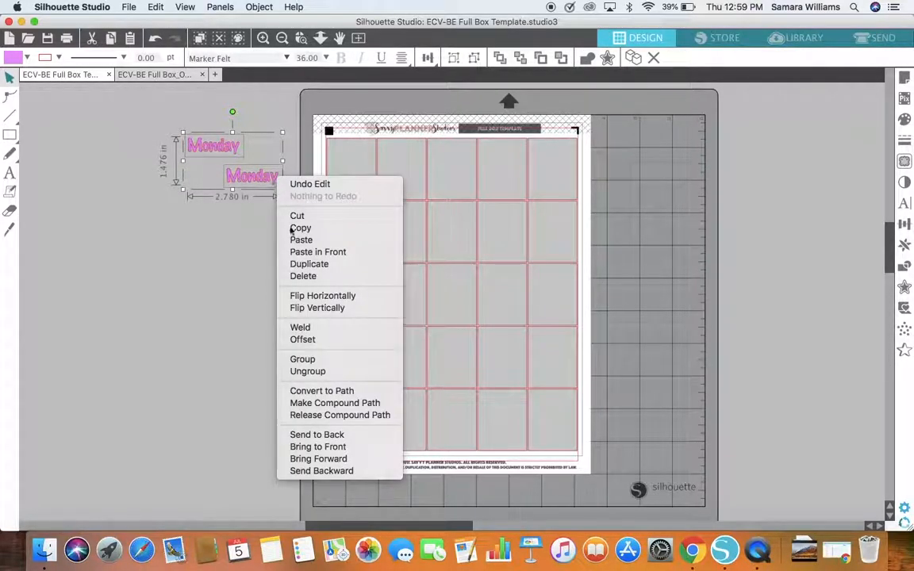
left_click(318, 448)
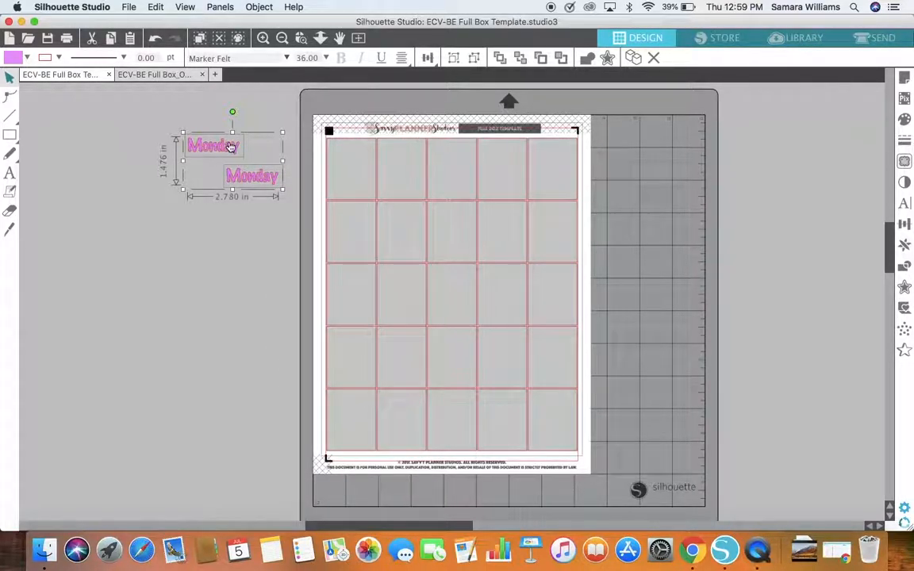
left_click(228, 212)
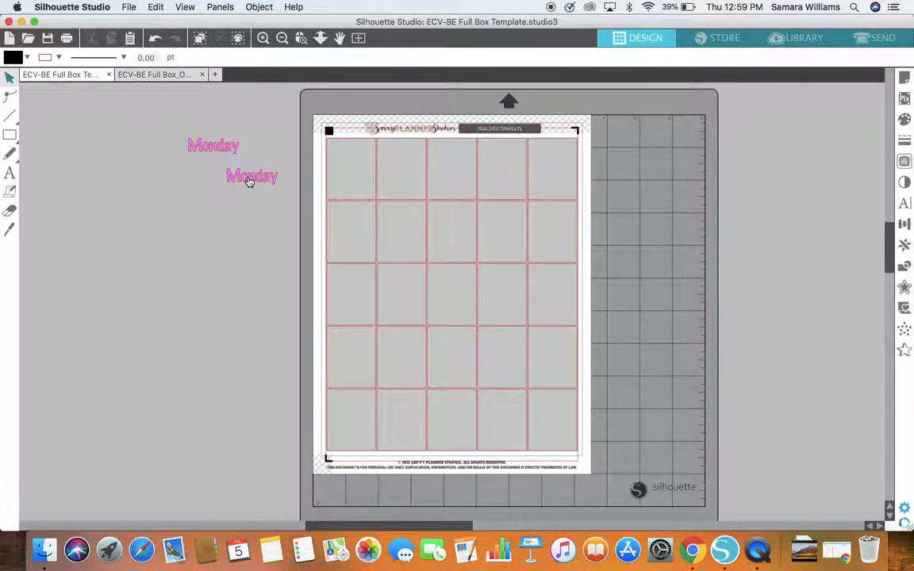
Step: Try the two Monday texts over the first two boxes of the top row and move both back beside the page
left_click_drag(249, 182, 352, 196)
left_click_drag(233, 151, 413, 190)
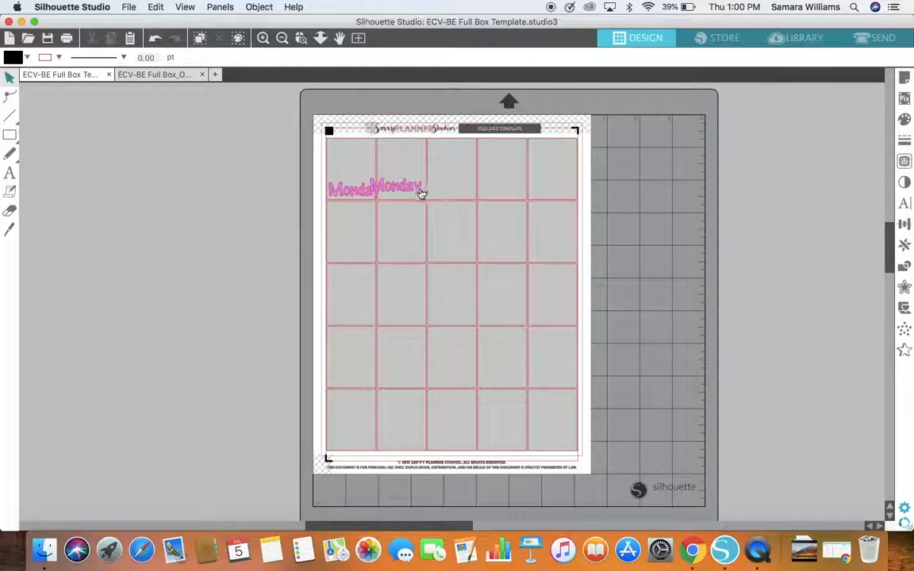
left_click_drag(421, 190, 198, 145)
left_click(347, 196)
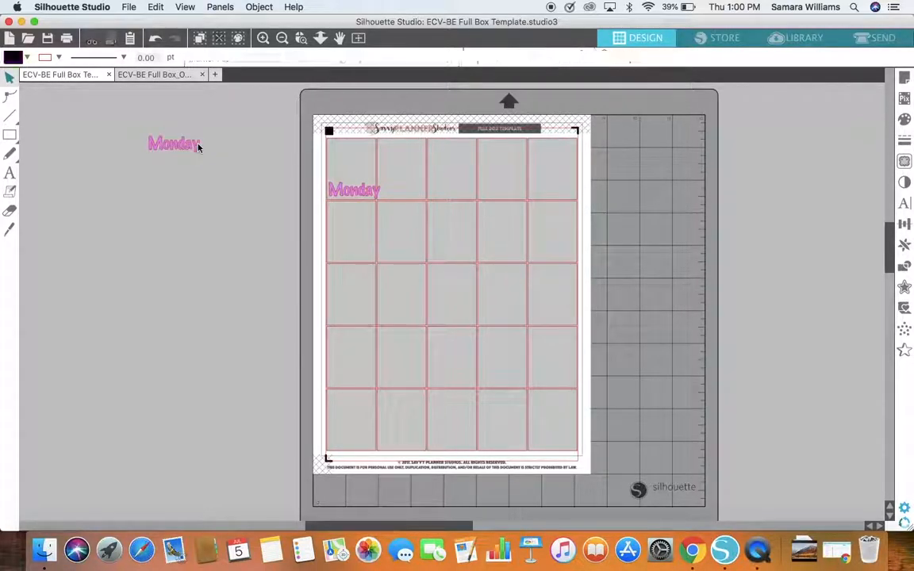
left_click_drag(347, 196, 204, 169)
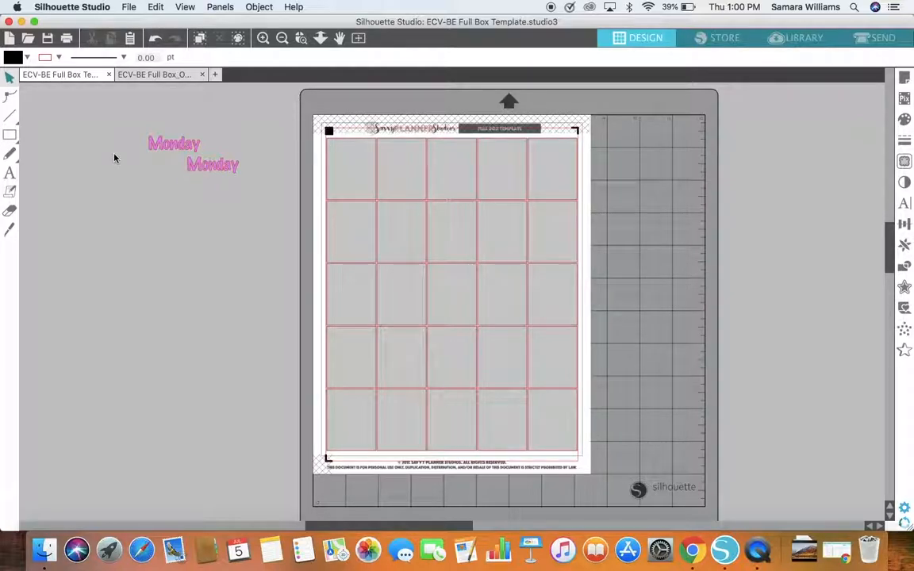
Step: Select the two Monday texts beside the template with one selection frame and bring both to the front again
left_click_drag(96, 117, 280, 493)
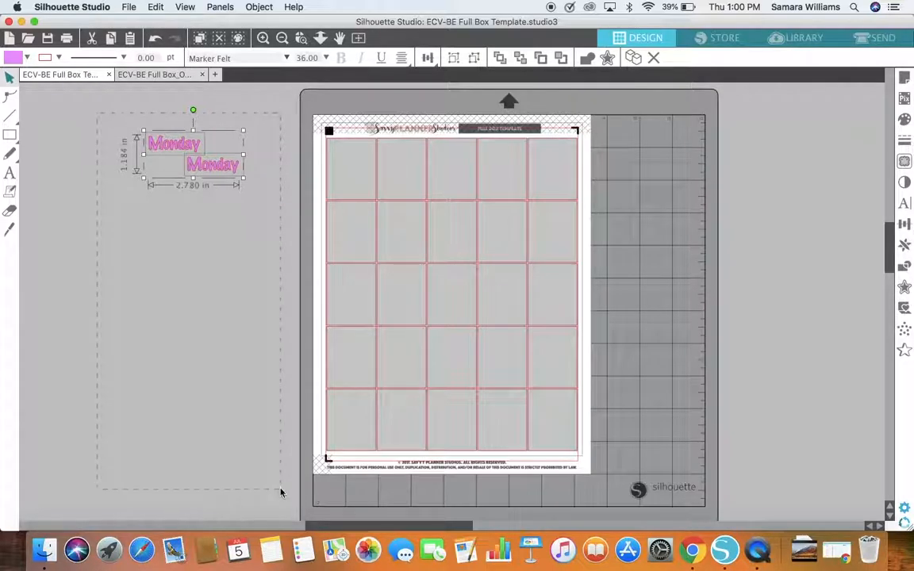
right_click(201, 170)
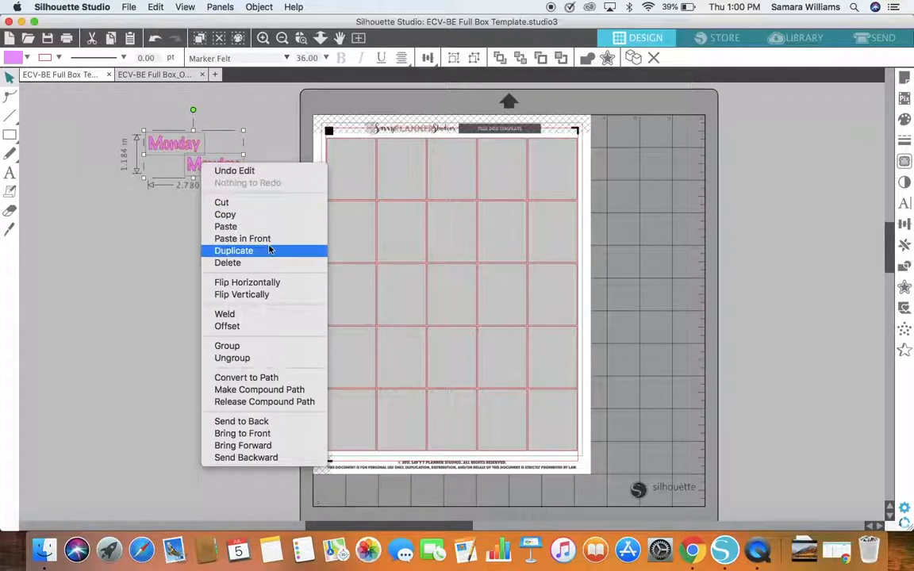
left_click(265, 437)
left_click(245, 368)
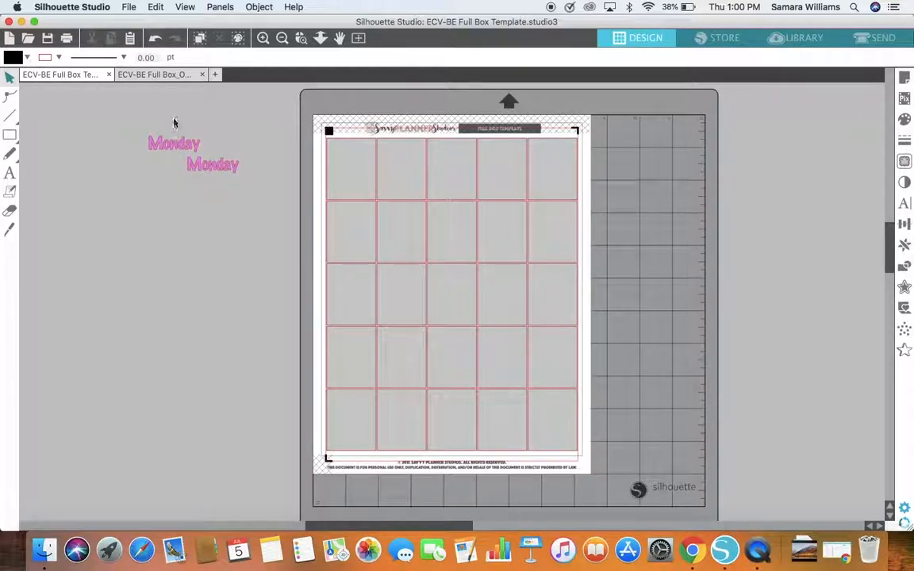
Step: Move both Monday texts closer to the template and change the lower one's wording to Tuesday
left_click_drag(212, 169, 261, 193)
left_click(263, 219)
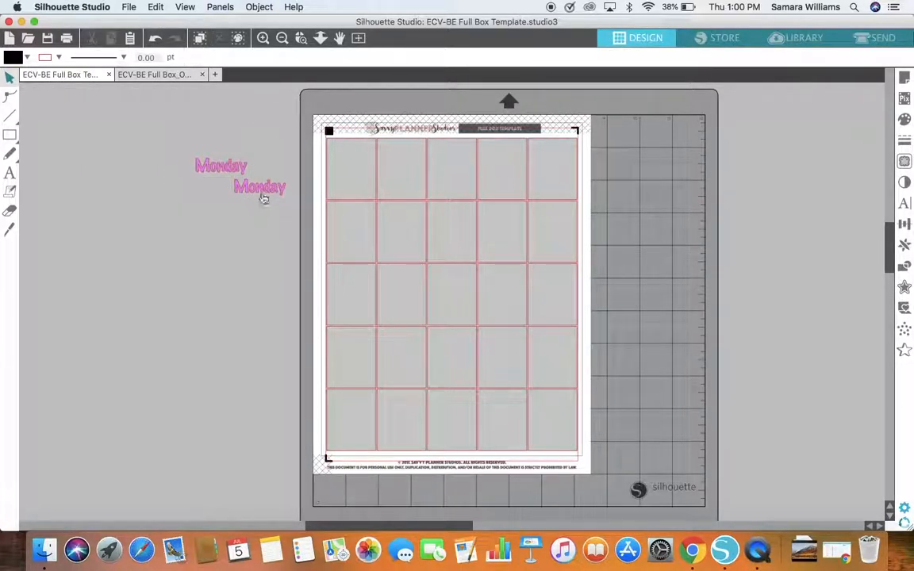
double_click(263, 196)
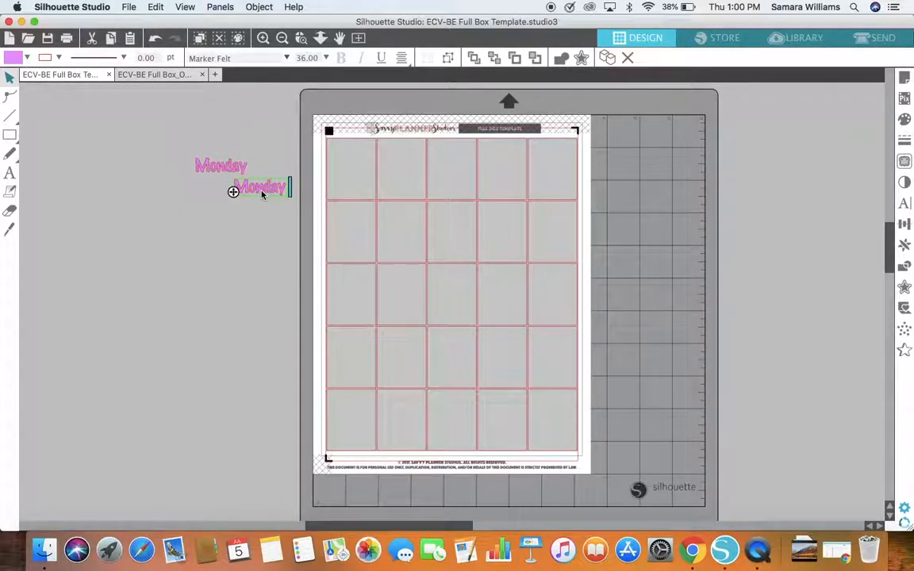
key("BackSpace")
key("BackSpace")
key("BackSpace")
key("BackSpace")
key("BackSpace")
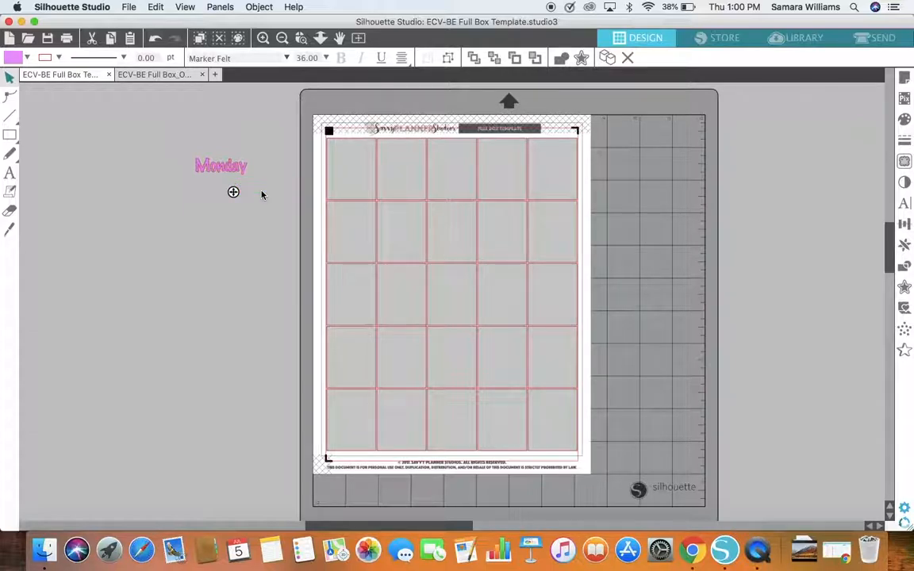
type("Tuesday")
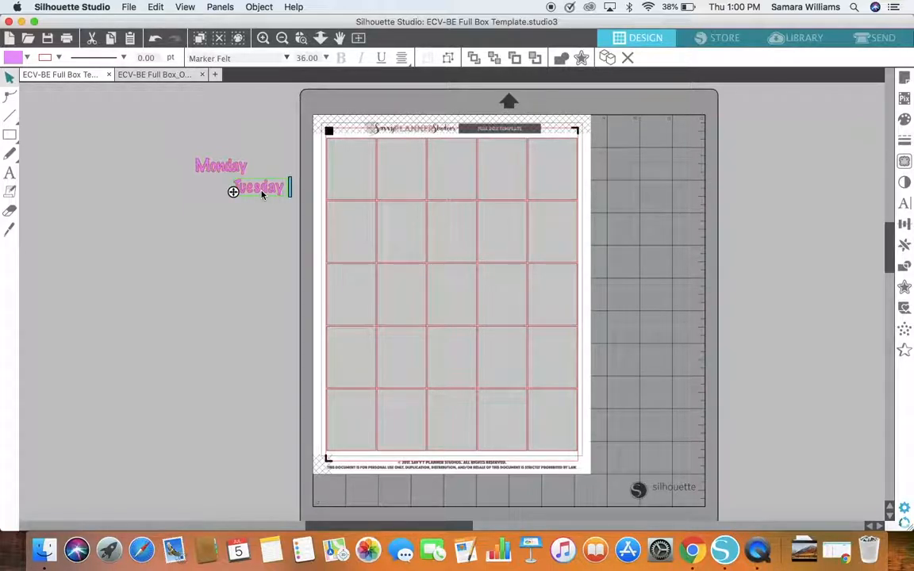
left_click(257, 244)
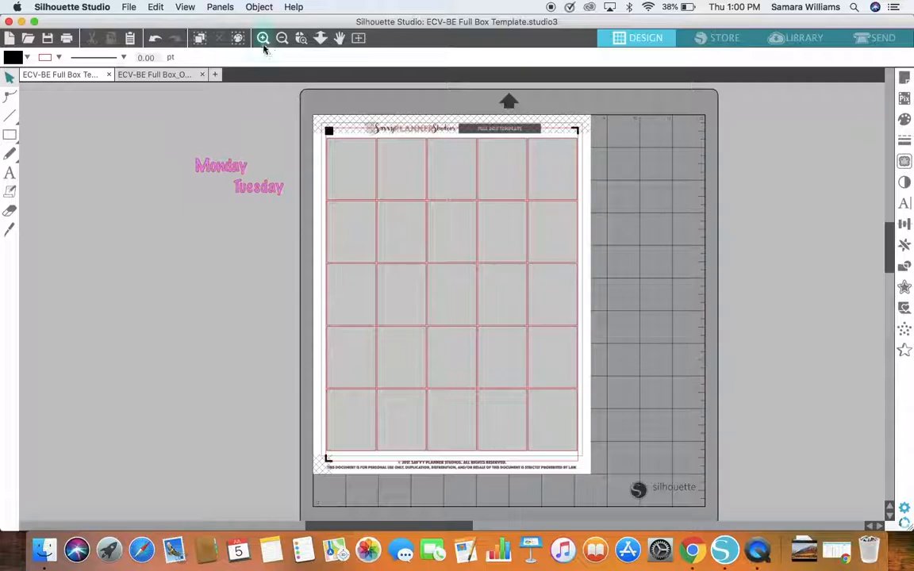
Step: Place the Monday text in the first box of the top row and shrink it to about 1.26 in wide
left_click(302, 38)
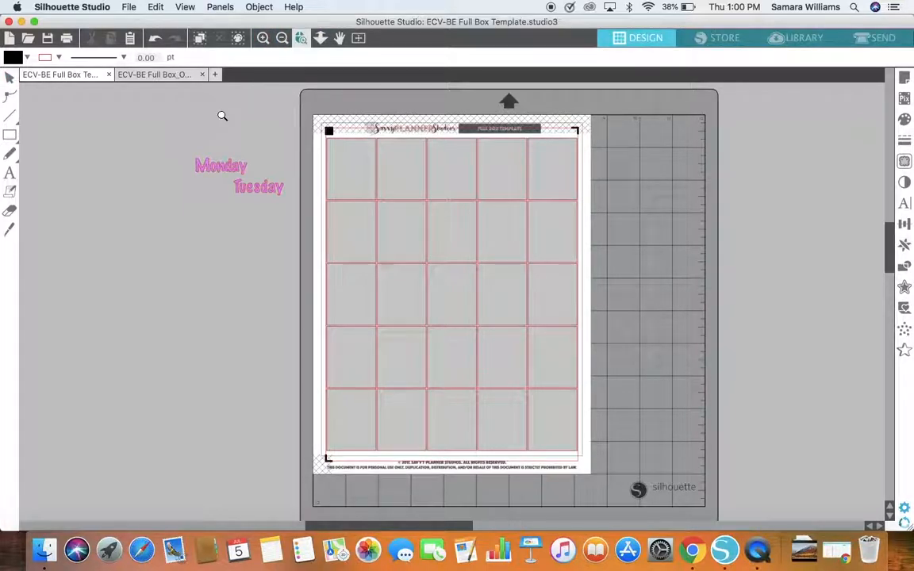
left_click_drag(223, 117, 626, 267)
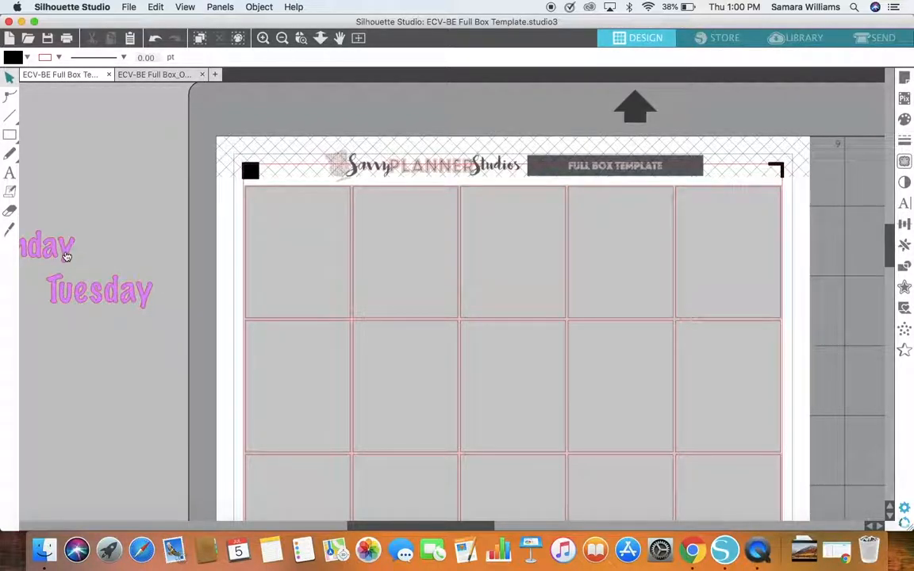
left_click_drag(67, 255, 326, 306)
left_click(359, 316)
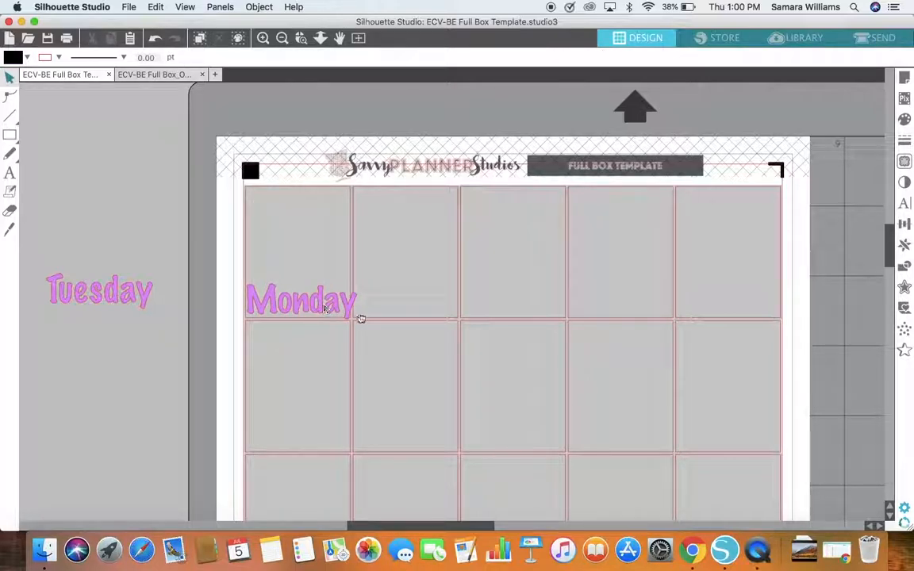
left_click(355, 312)
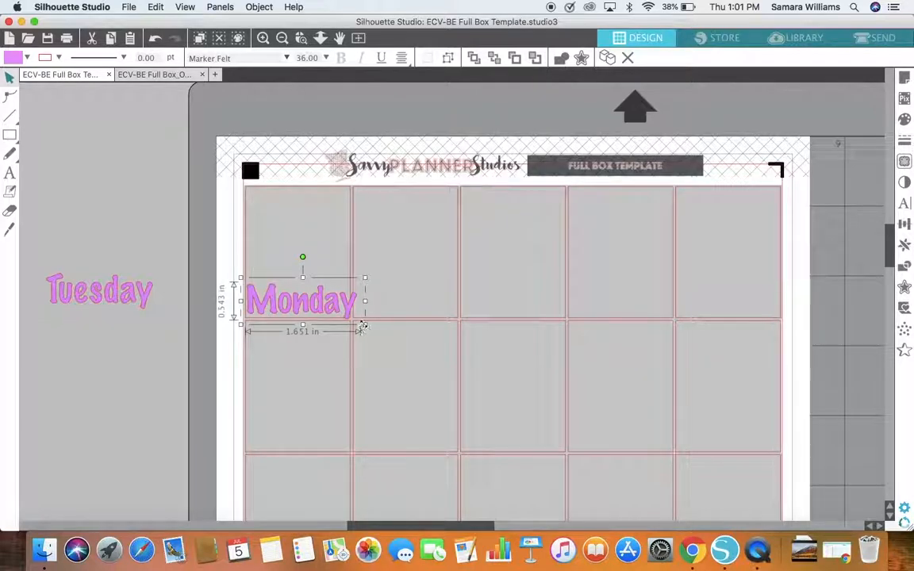
left_click_drag(364, 325, 326, 258)
left_click(149, 246)
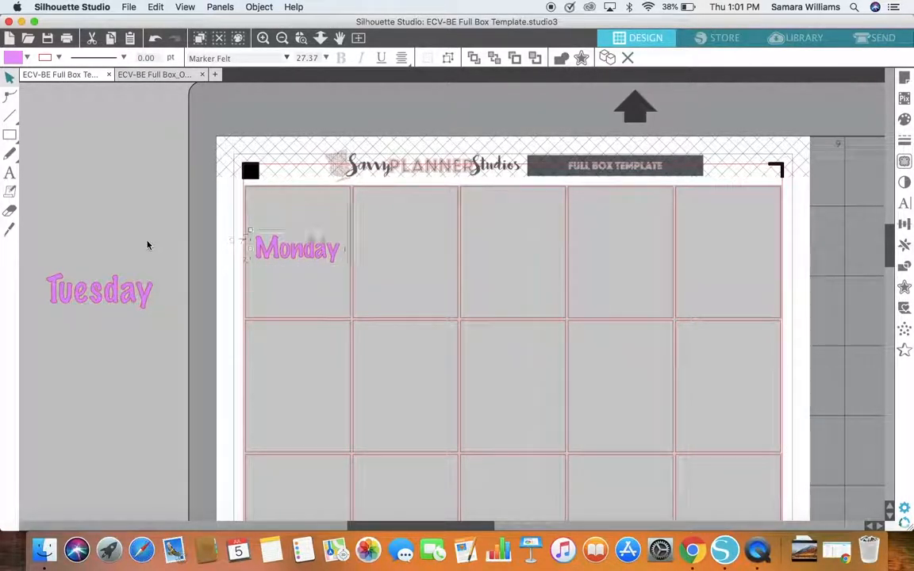
Step: Place the Tuesday text in the second box of the top row and shrink it to about 1.38 in wide
left_click(148, 295)
left_click(167, 320)
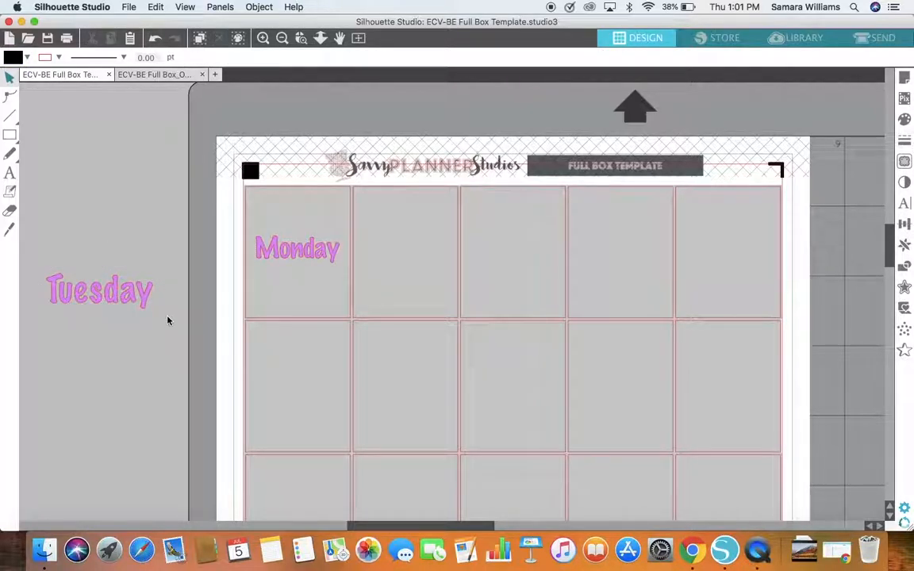
double_click(150, 299)
left_click_drag(151, 299, 457, 258)
left_click(468, 121)
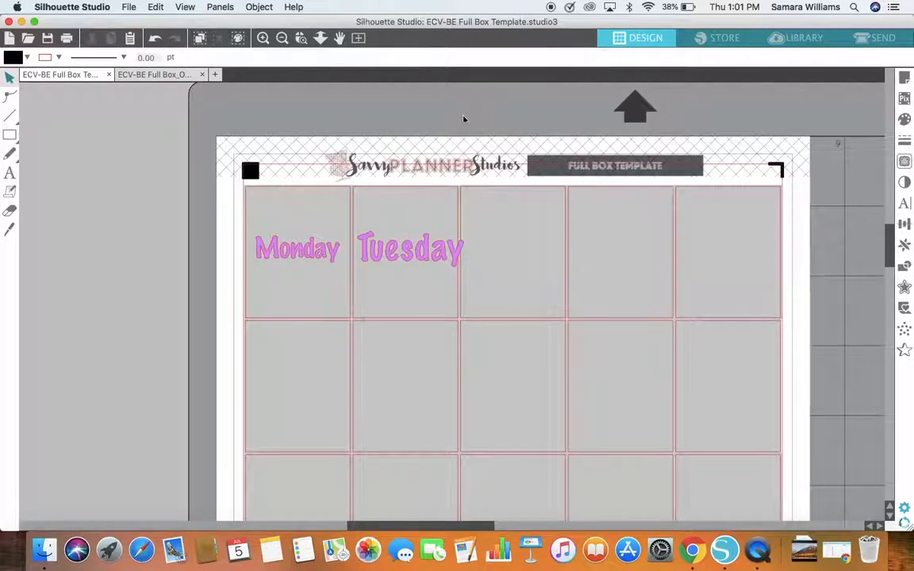
left_click(464, 270)
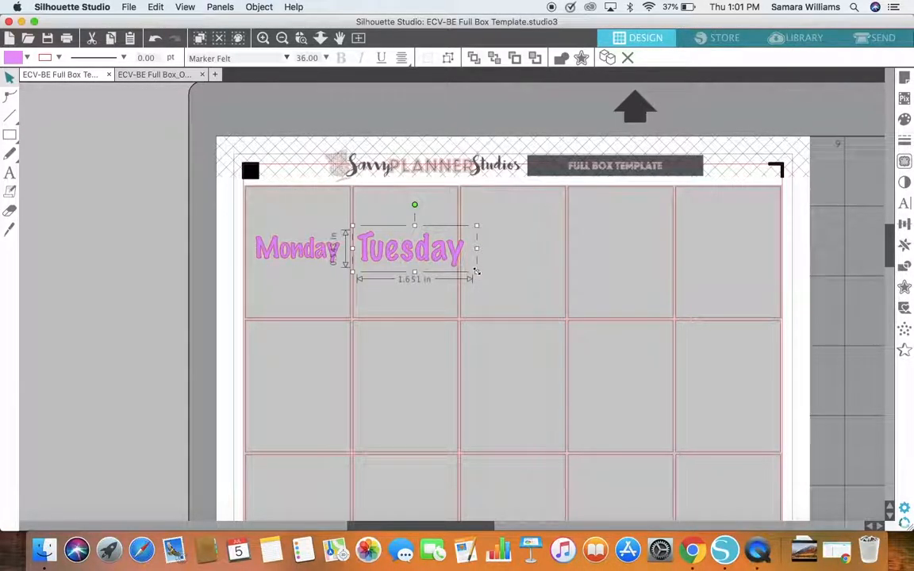
left_click_drag(476, 273, 444, 264)
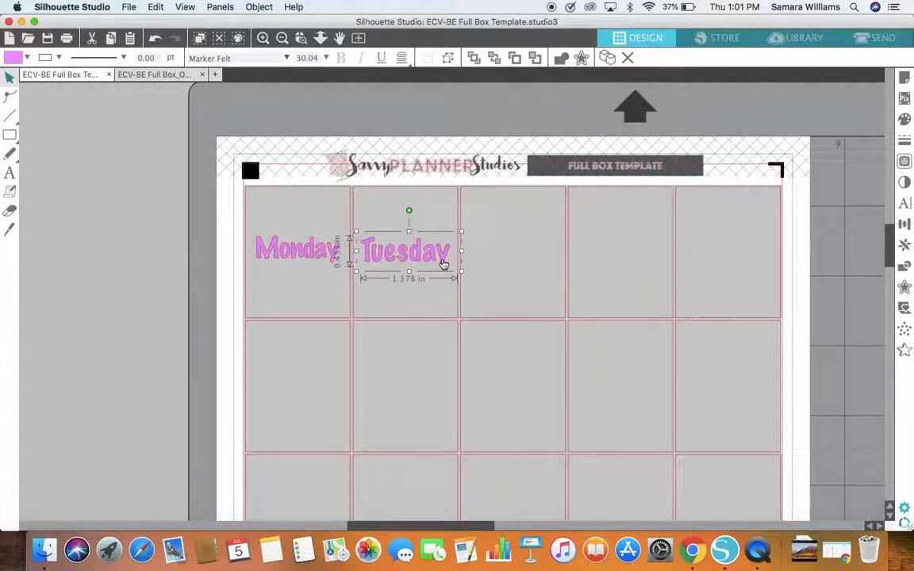
left_click(185, 204)
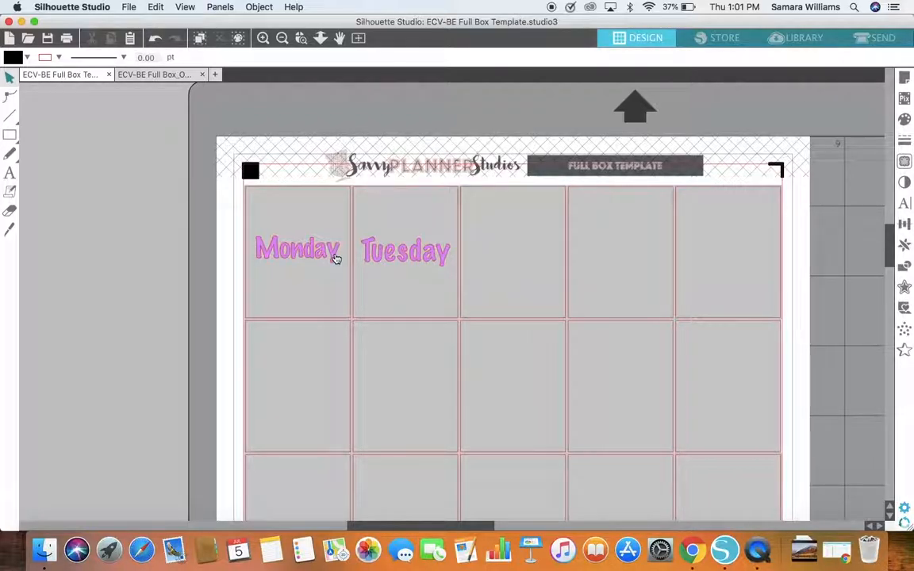
Step: Set the Monday text's font size to 27 pt
left_click(336, 258)
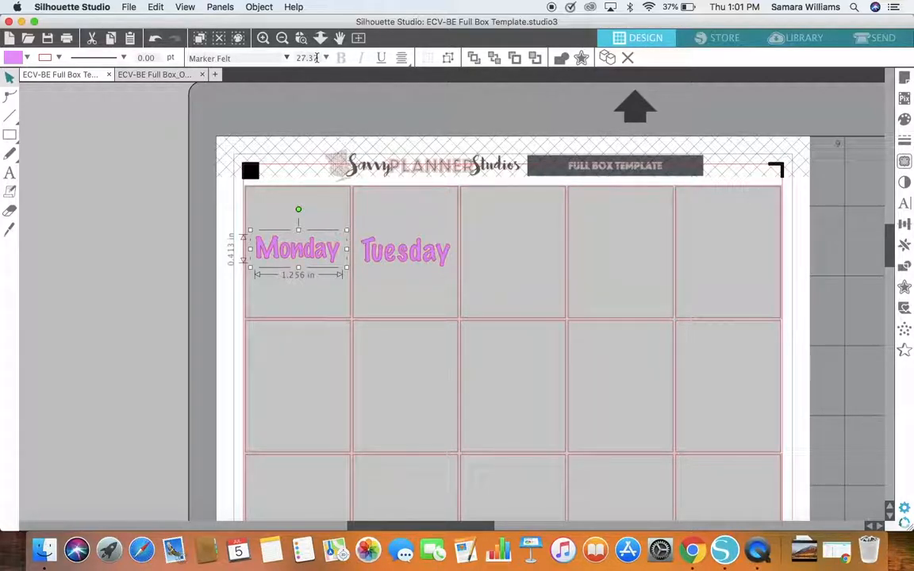
double_click(316, 58)
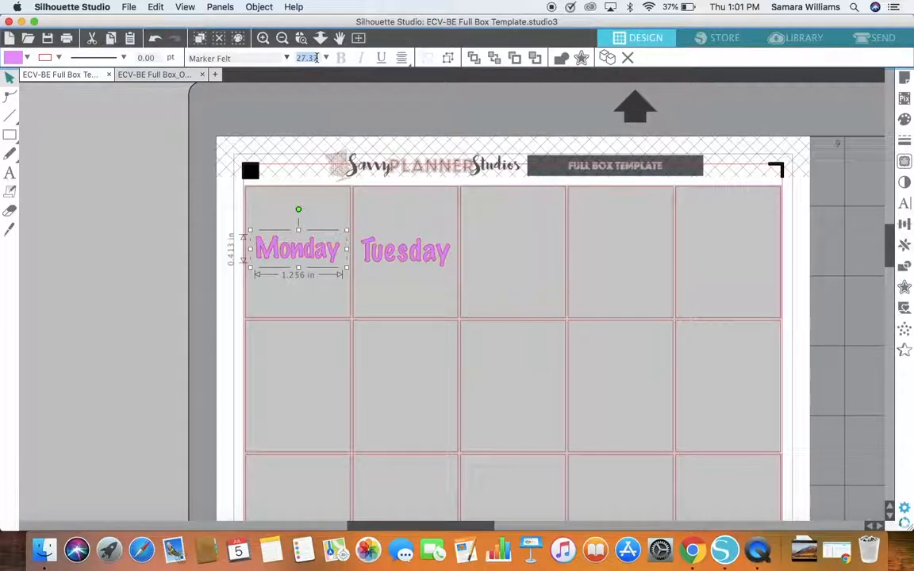
key("Return")
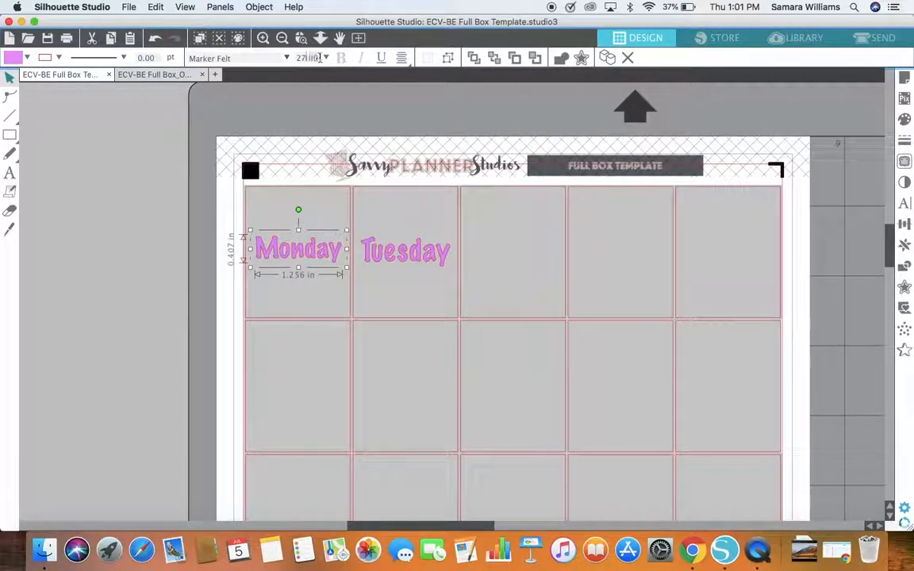
Step: Set the Tuesday text's font size to 27 pt to match Monday and deselect it
left_click(391, 258)
left_click(391, 258)
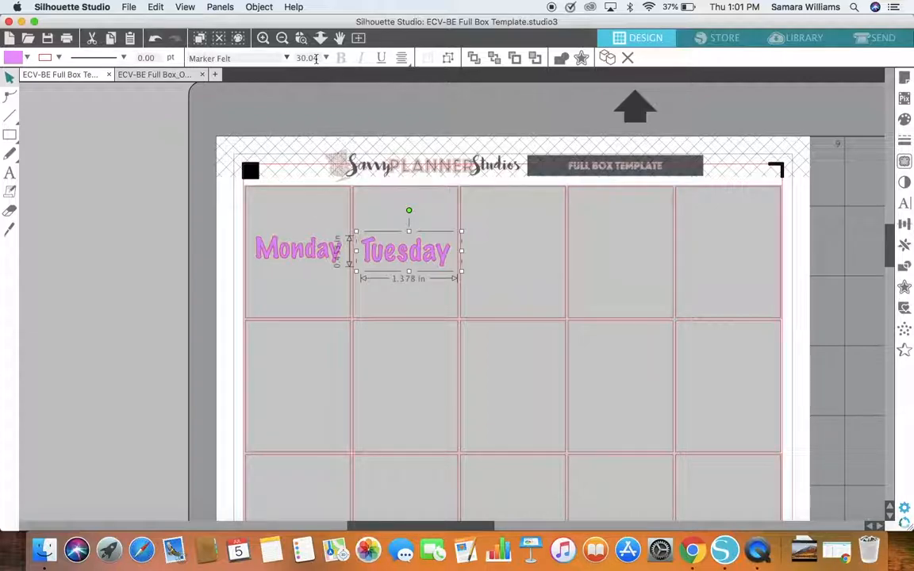
double_click(316, 58)
type("27")
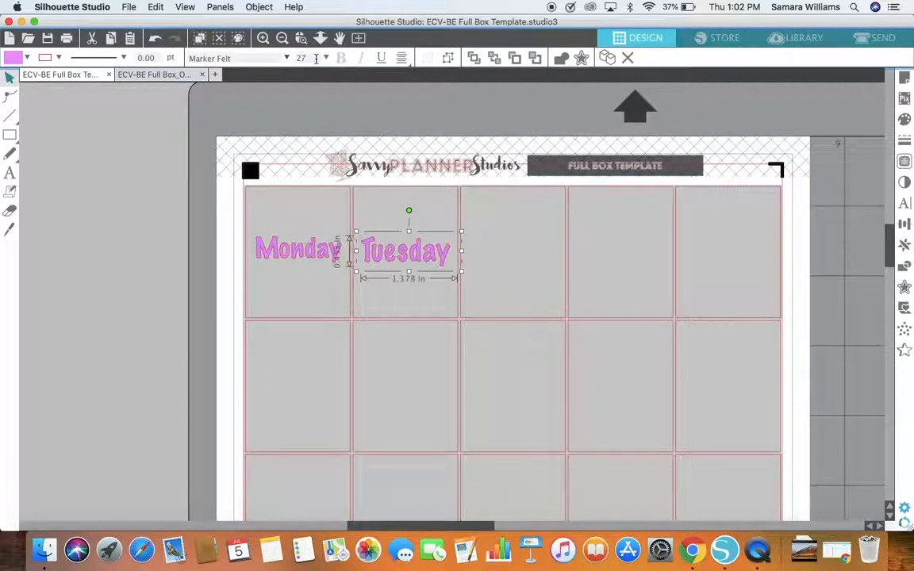
key("Return")
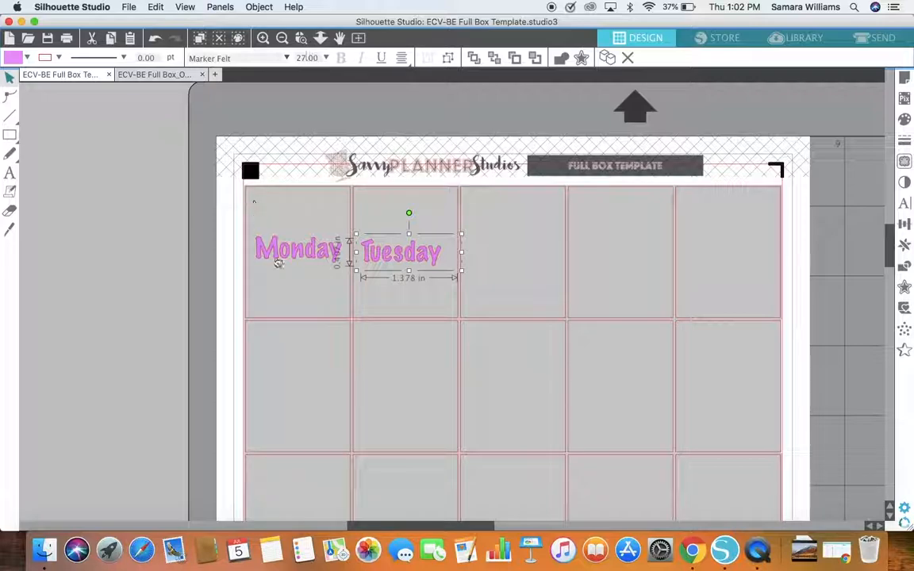
left_click(149, 239)
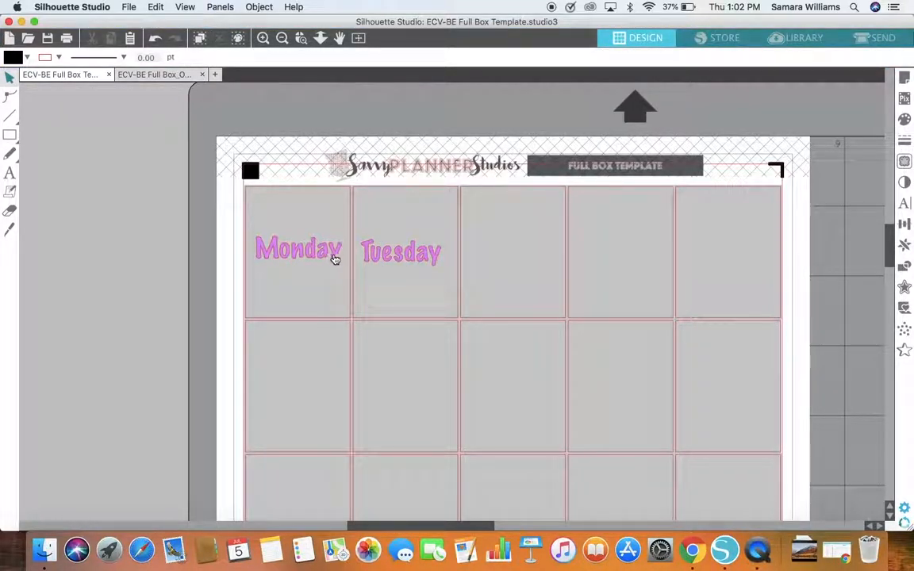
Step: Select the Monday and Tuesday texts together and align them with Align Middle
left_click(334, 260)
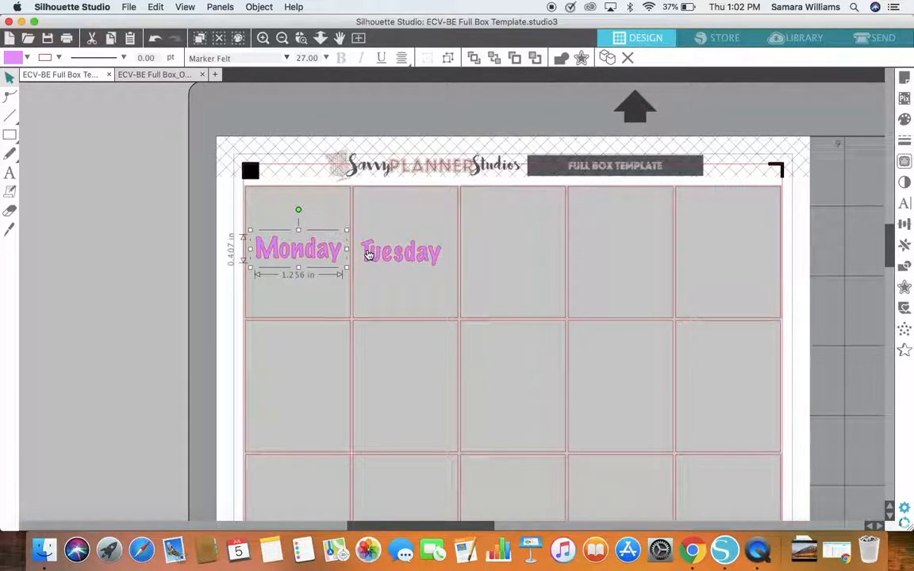
left_click(369, 254, "shift")
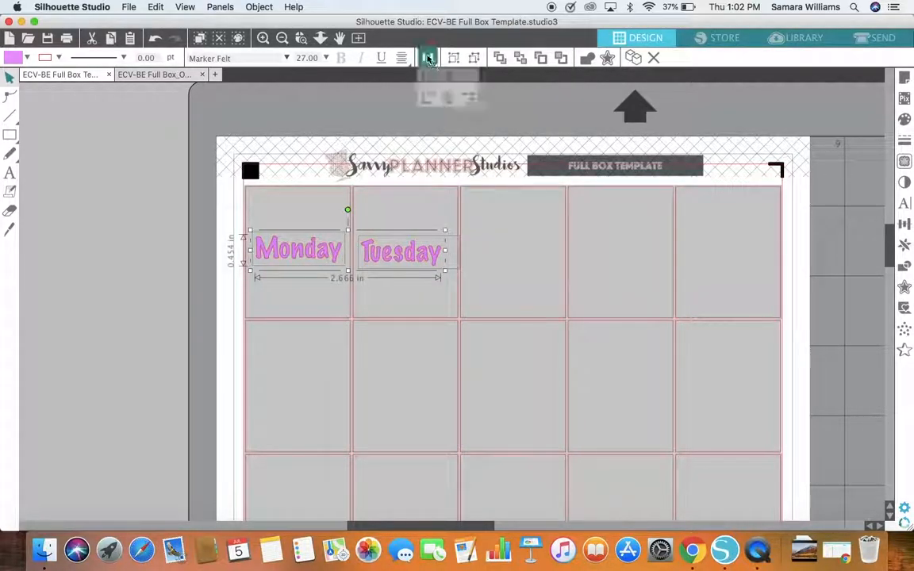
left_click(450, 119)
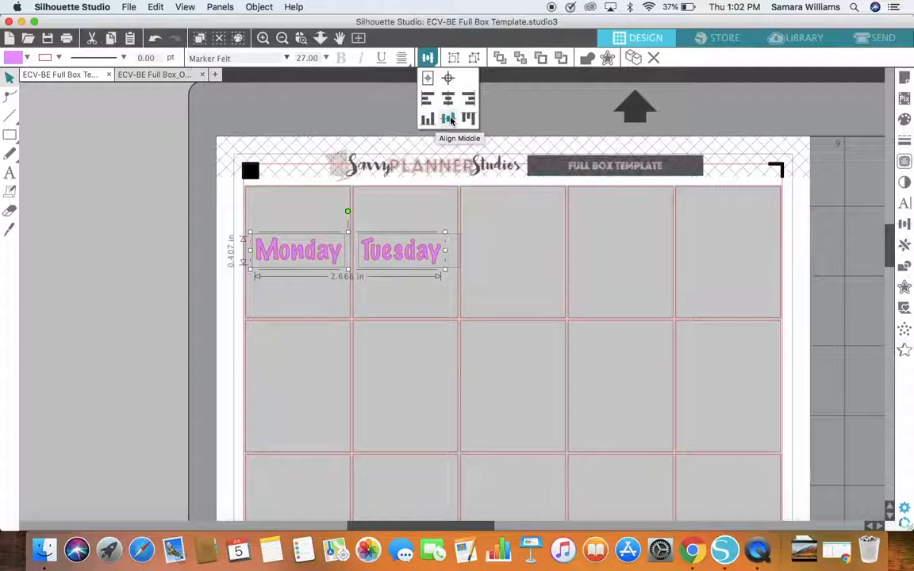
left_click(176, 225)
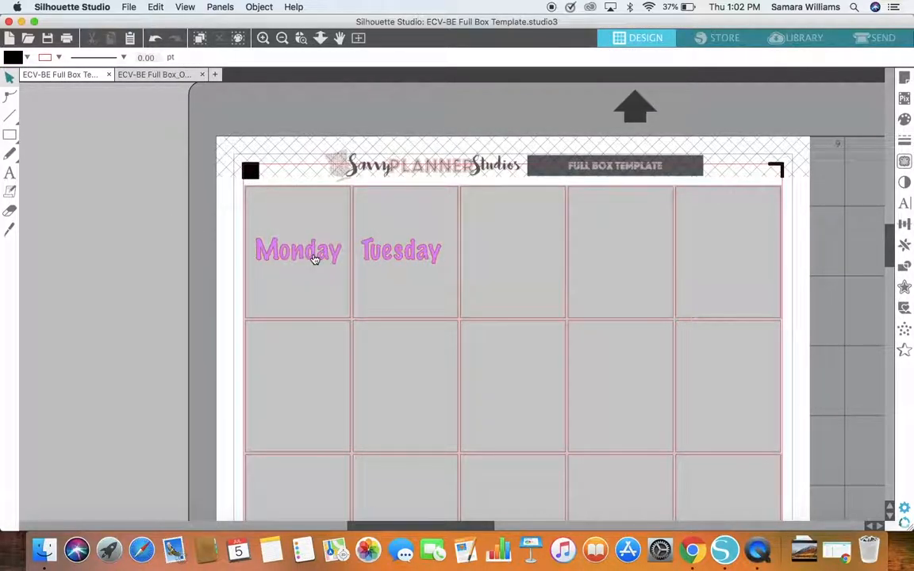
Step: Select the Monday text with the first box of the top row and center them on each other
left_click(315, 257)
left_click(313, 290, "shift")
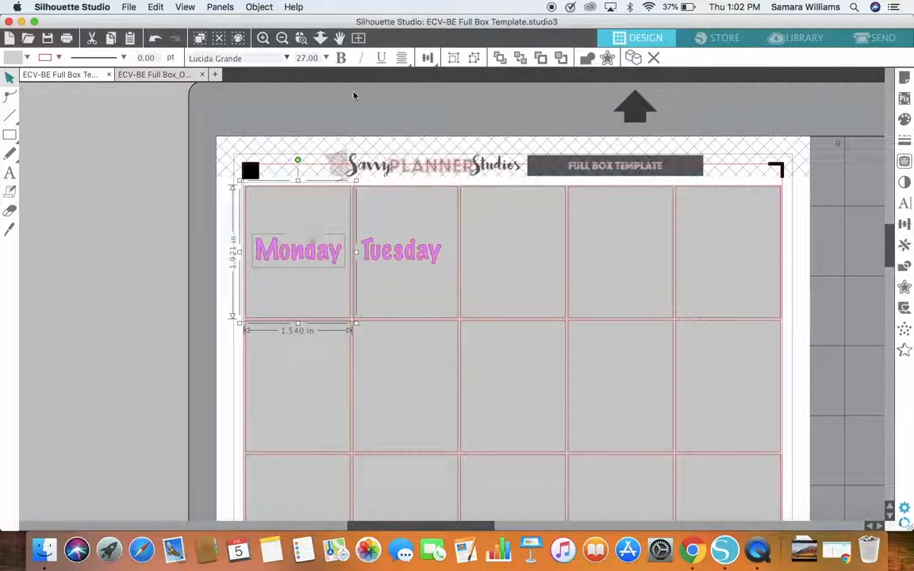
left_click(427, 62)
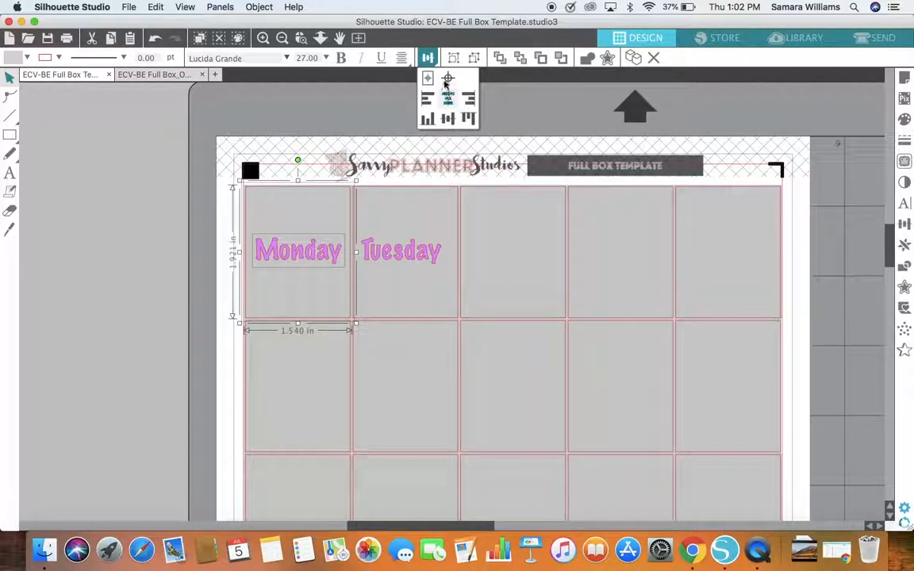
left_click(448, 82)
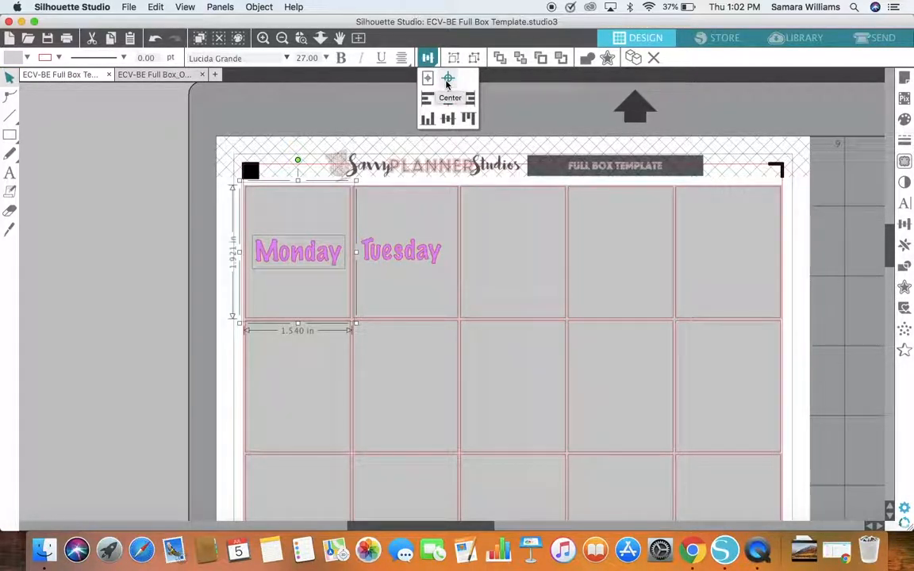
left_click(183, 184)
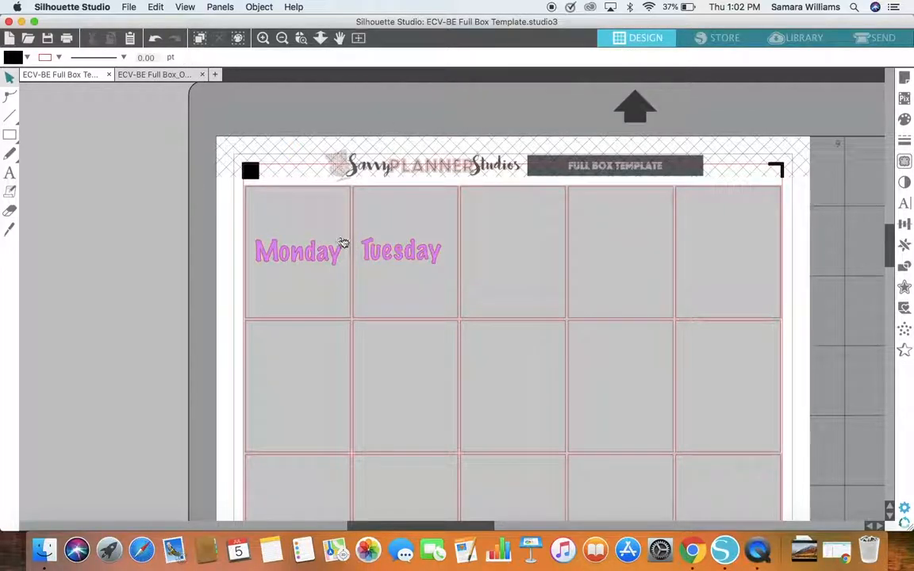
Step: Select the Tuesday text with the second box of the top row and center them on each other
left_click(387, 251)
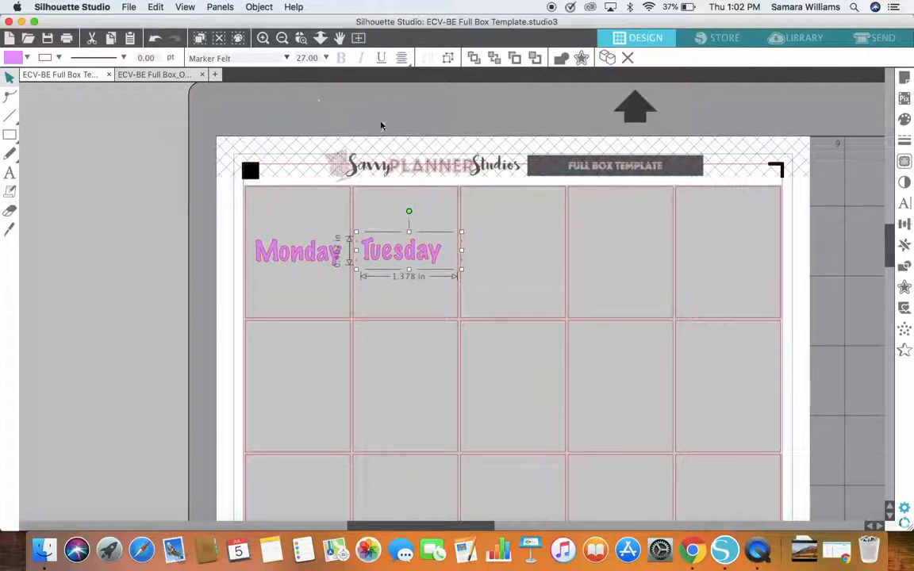
left_click(426, 201)
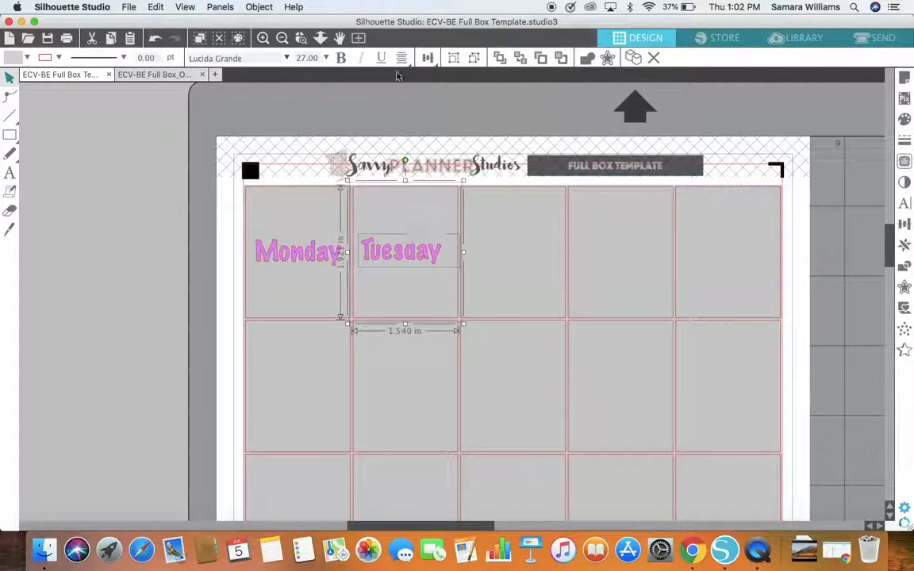
left_click(402, 57)
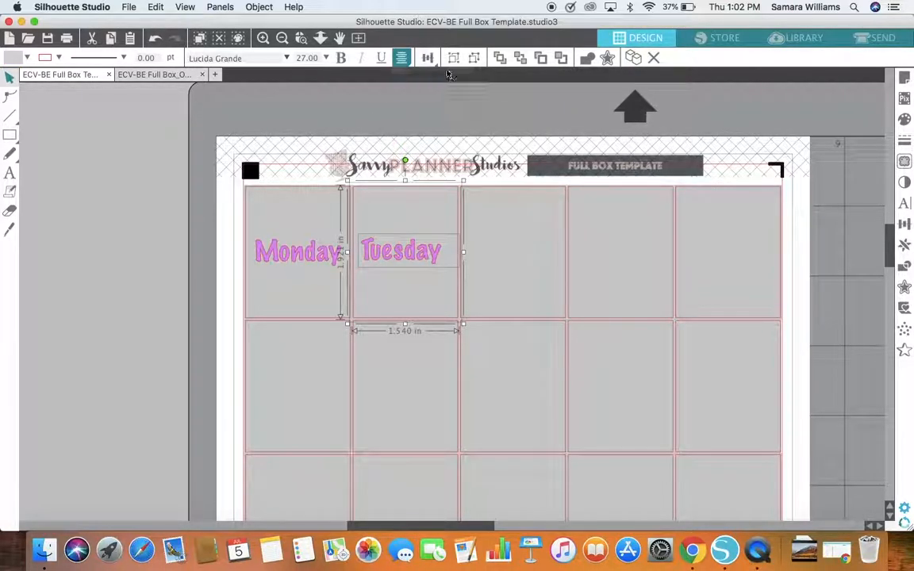
left_click(427, 58)
left_click(448, 79)
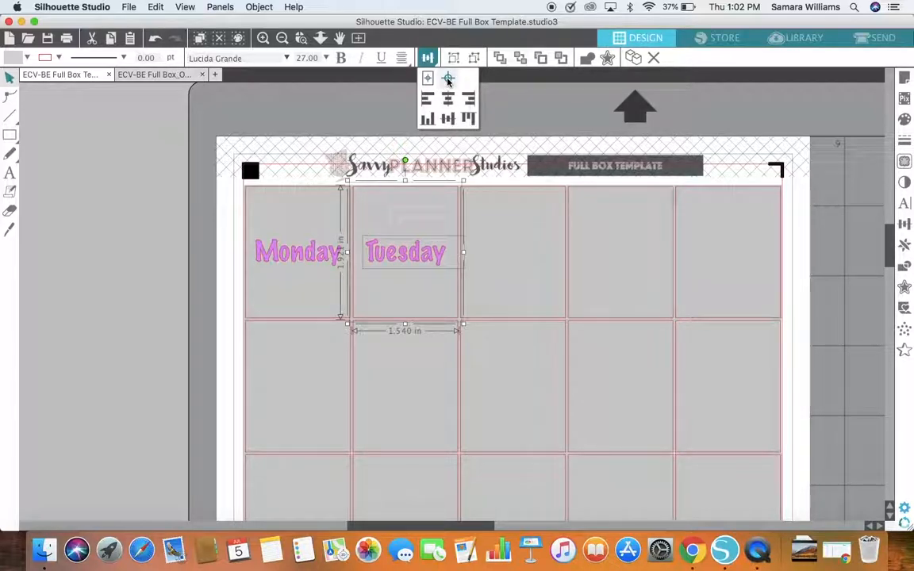
left_click(198, 214)
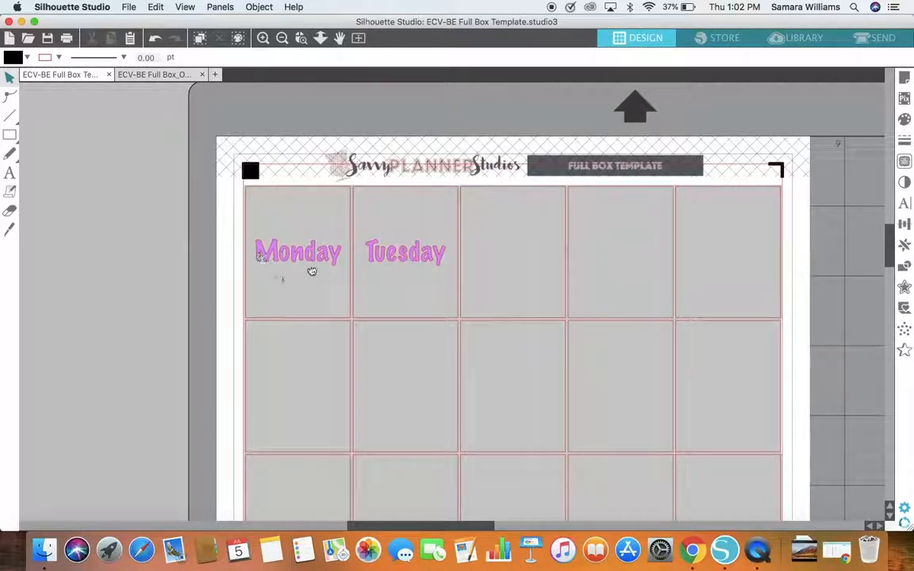
left_click(442, 262)
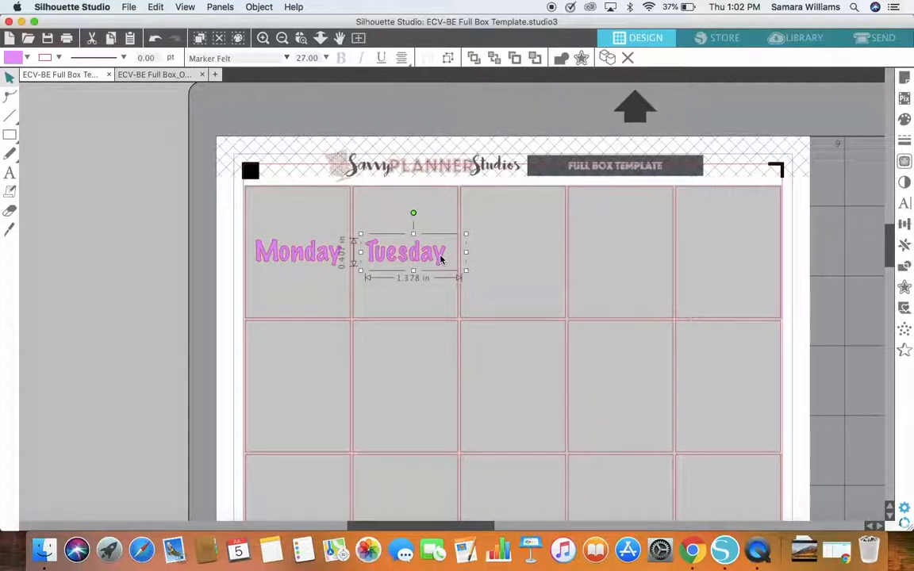
key("super+c")
key("super+v")
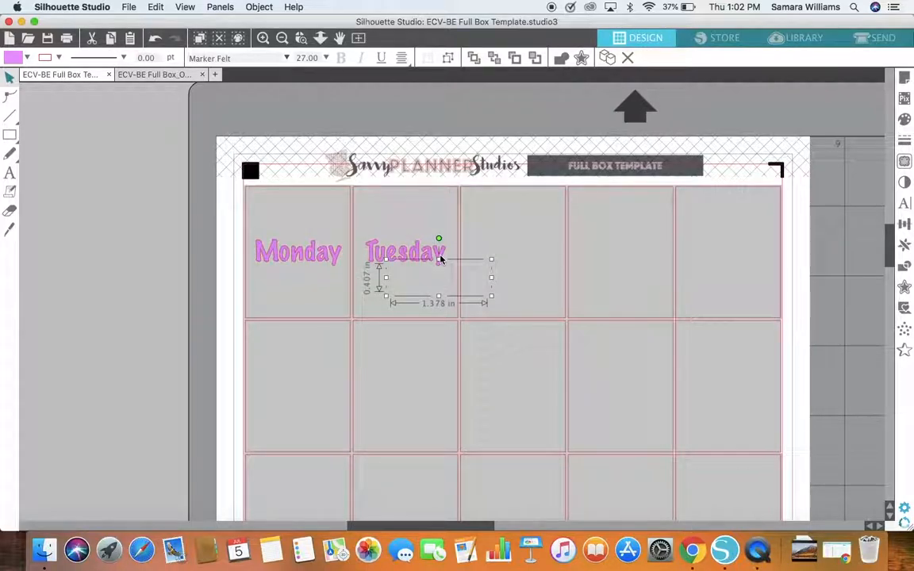
key("super+z")
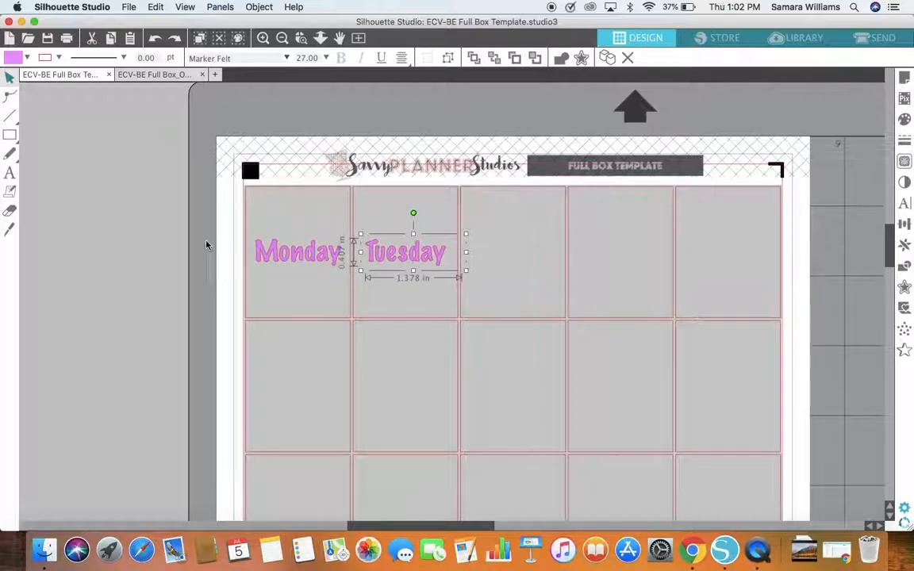
left_click(185, 216)
Step: Move the Monday text out of its box to the empty area beside the page and duplicate it there
left_click(315, 257)
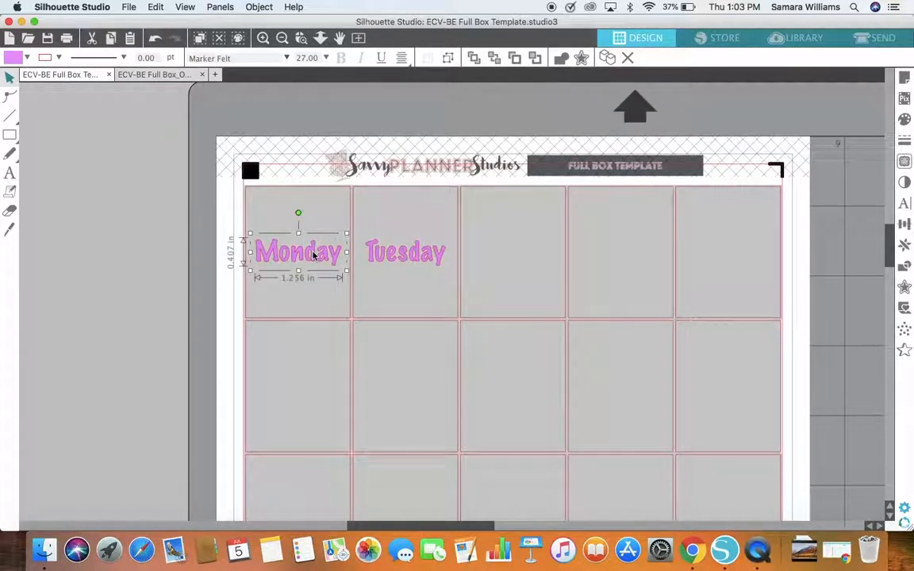
left_click_drag(314, 254, 111, 242)
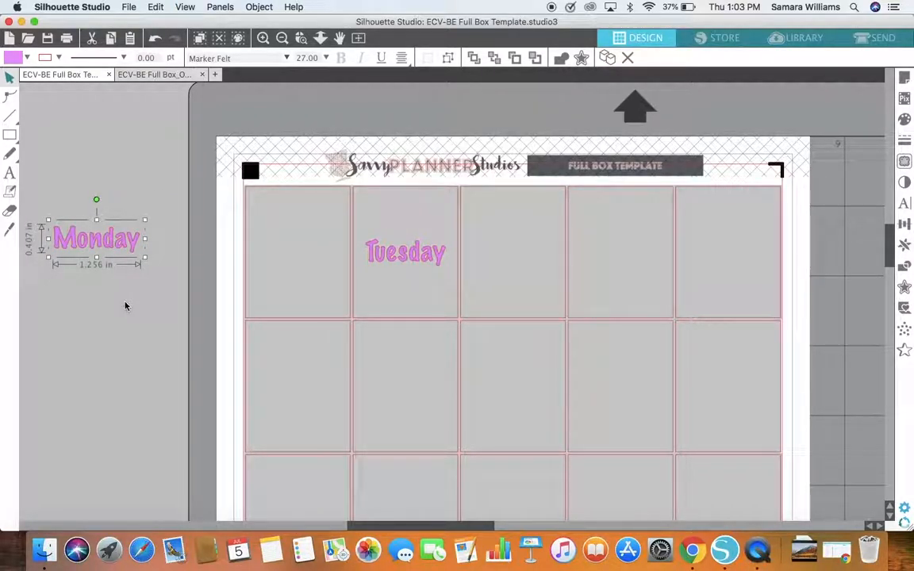
key("super+d")
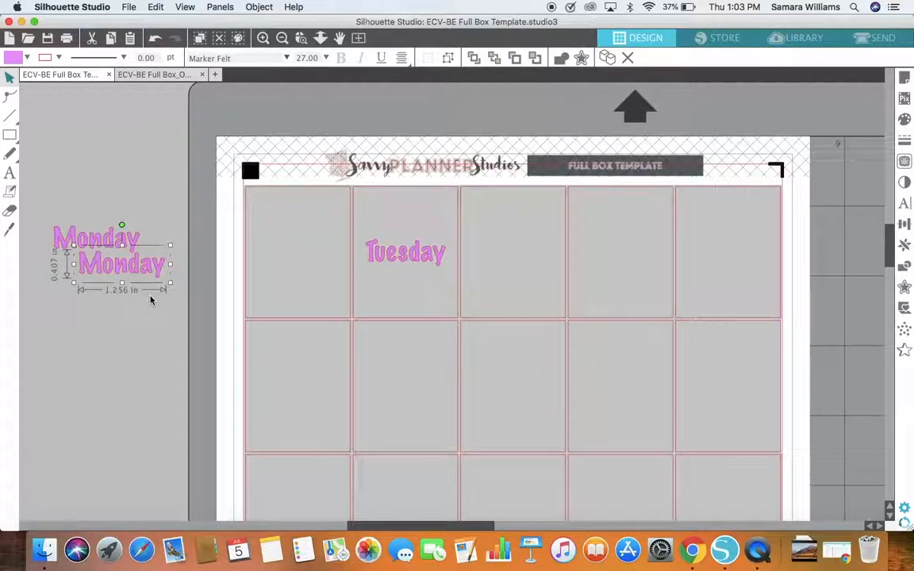
left_click(134, 218)
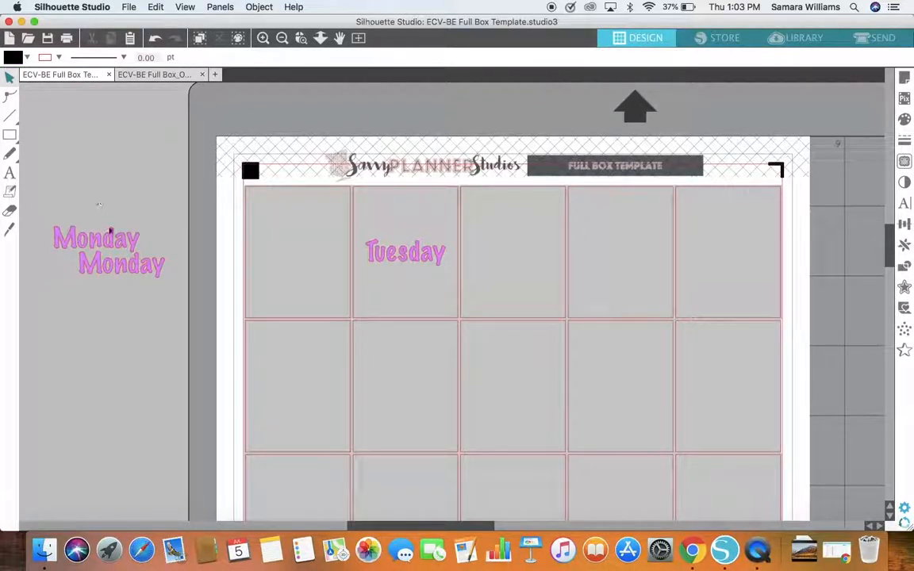
Step: Select both Monday texts beside the page together and bring them to the front, then deselect them
left_click_drag(33, 185, 174, 292)
right_click(159, 267)
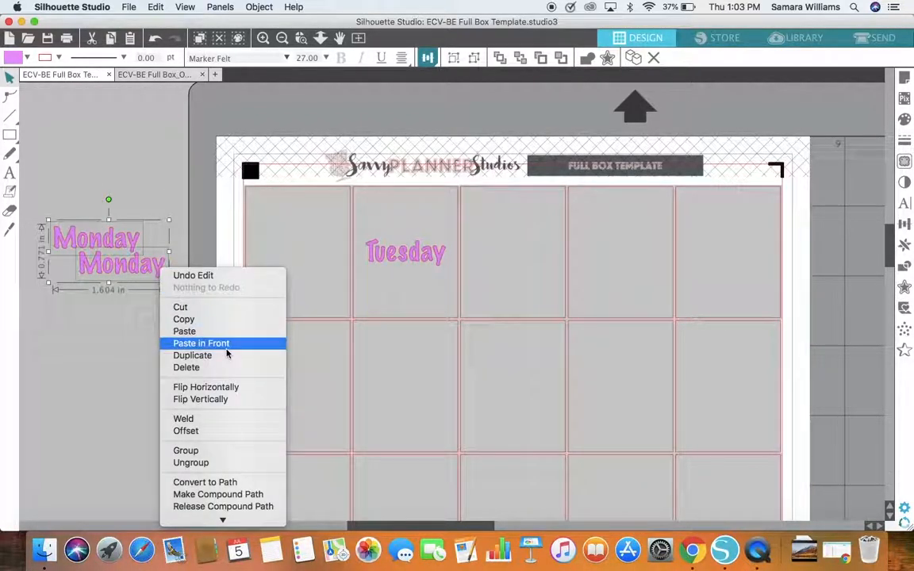
mouse_move(225, 519)
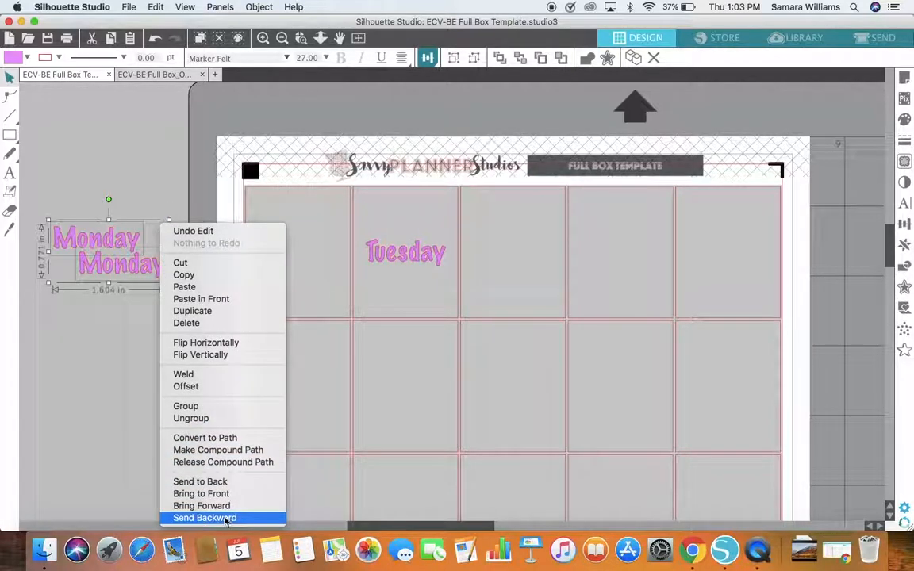
left_click(229, 492)
left_click(143, 326)
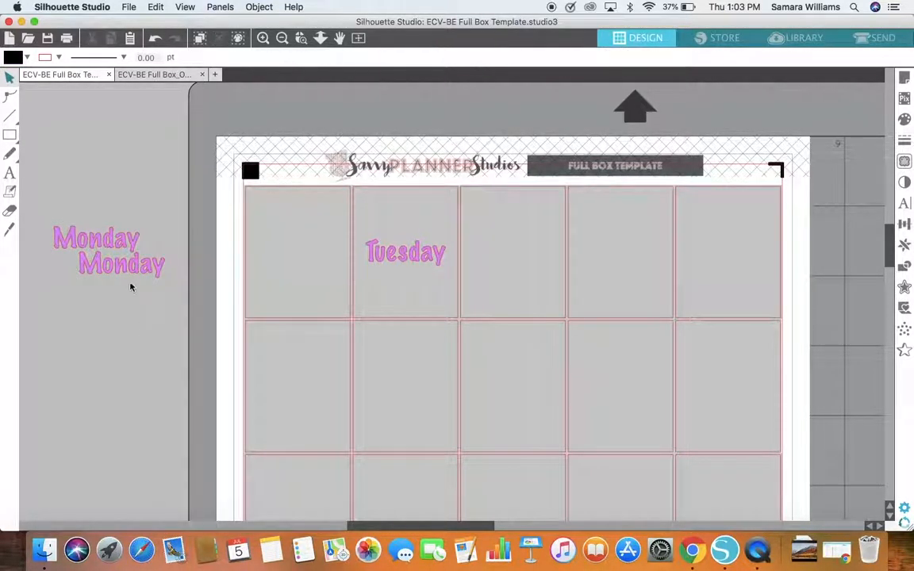
Step: Place the duplicate Monday text in the third box of the top row and the original back in the first box
left_click_drag(131, 274, 521, 264)
left_click_drag(135, 242, 336, 259)
left_click(336, 260)
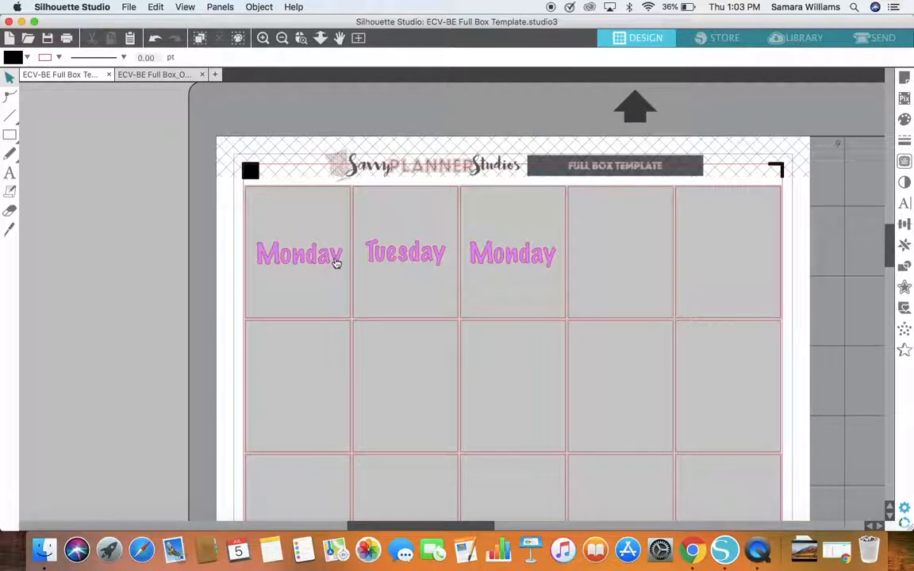
left_click(335, 263)
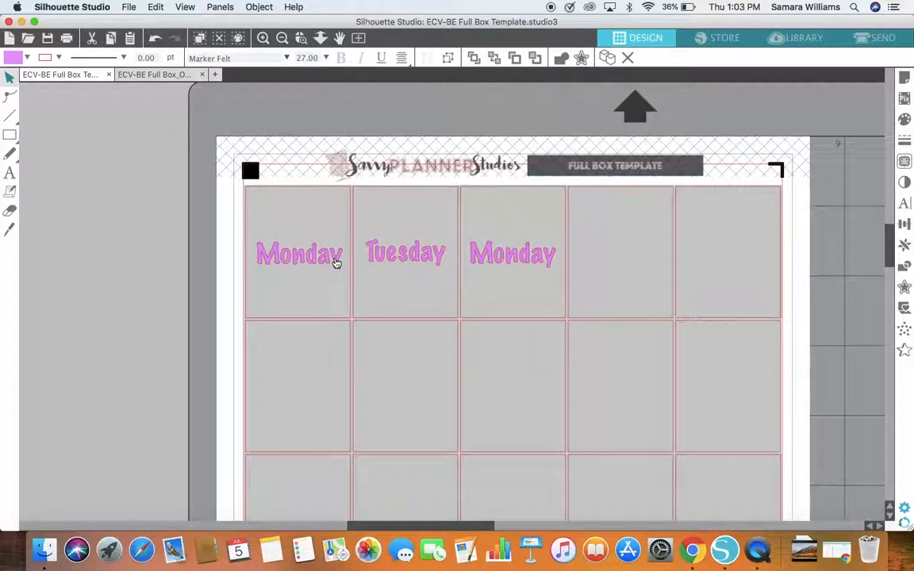
left_click(76, 175)
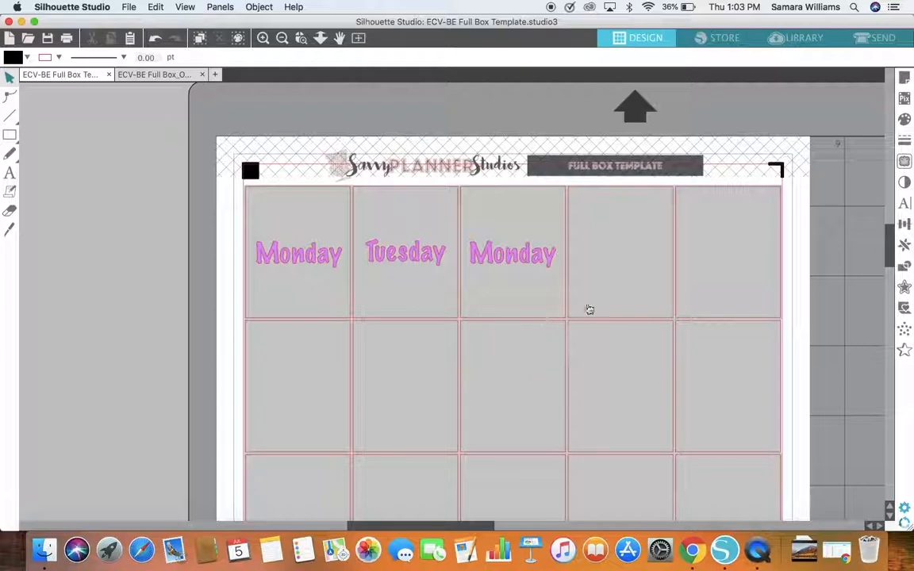